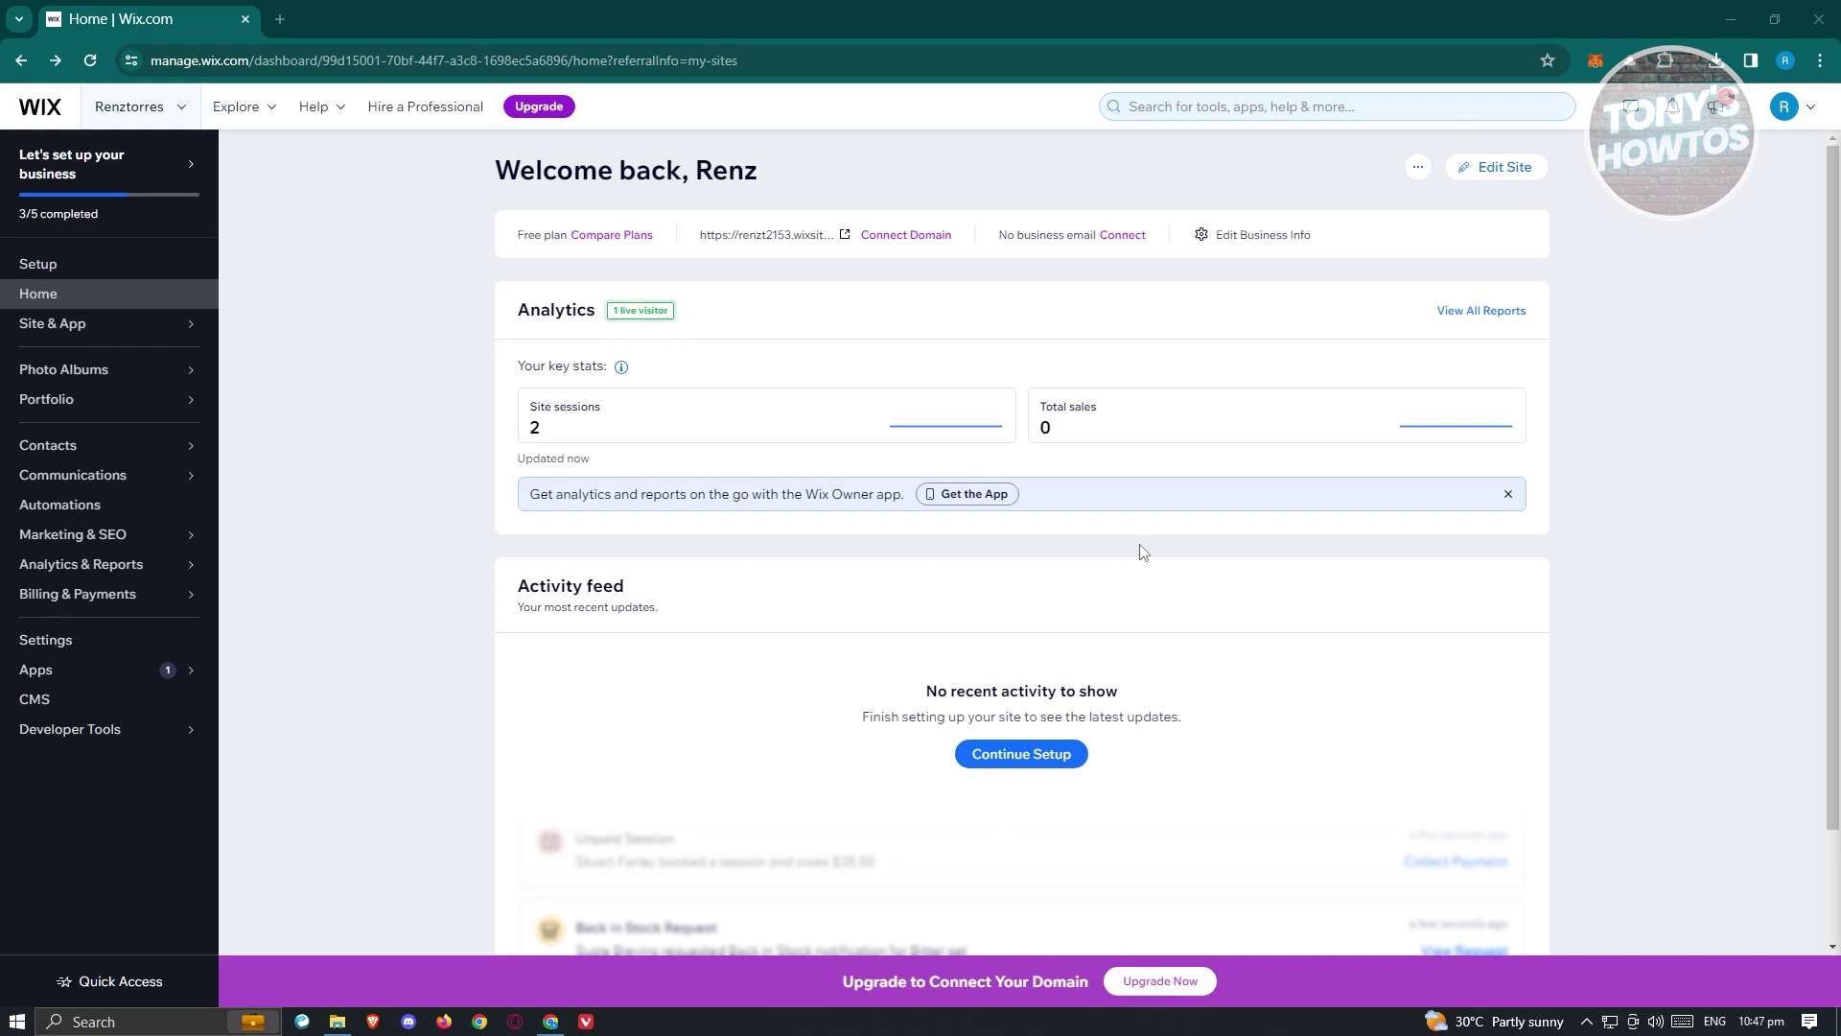
# - Return to the Wix dashboard home and open the live Charley Knox Photography site in a new tab
pyautogui.click(128, 301)
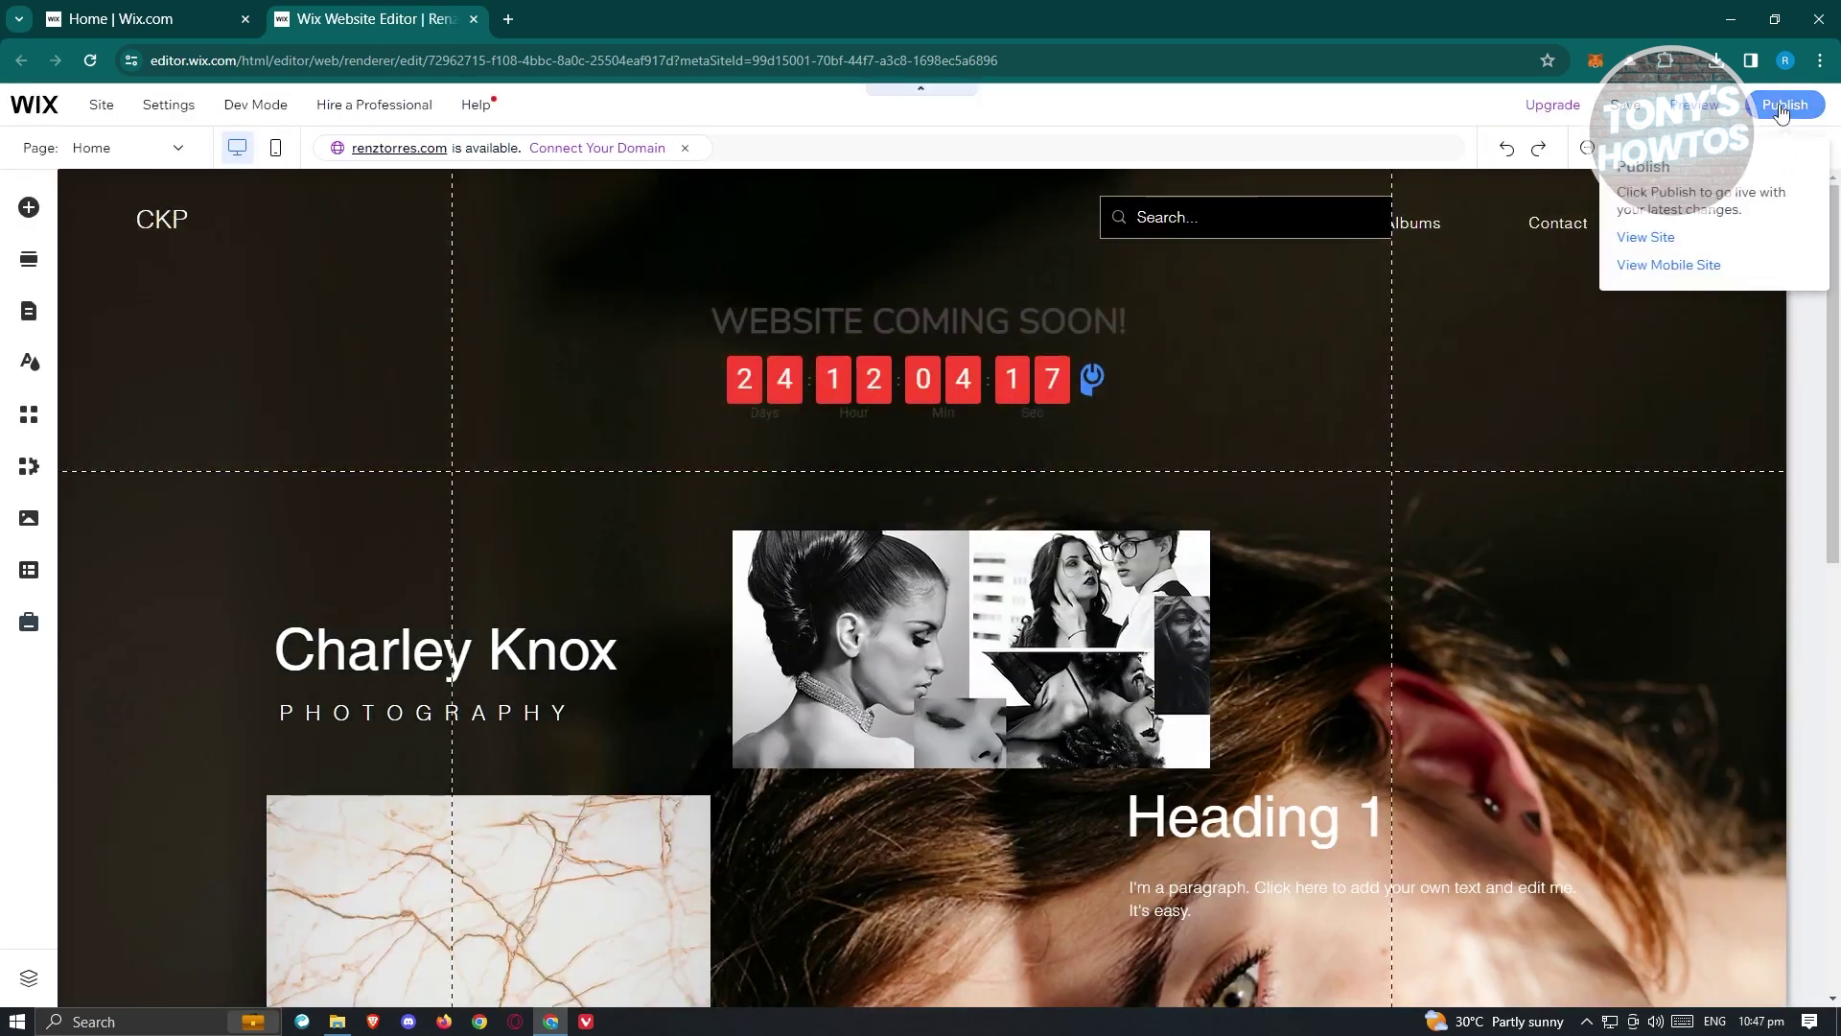
pyautogui.click(1646, 236)
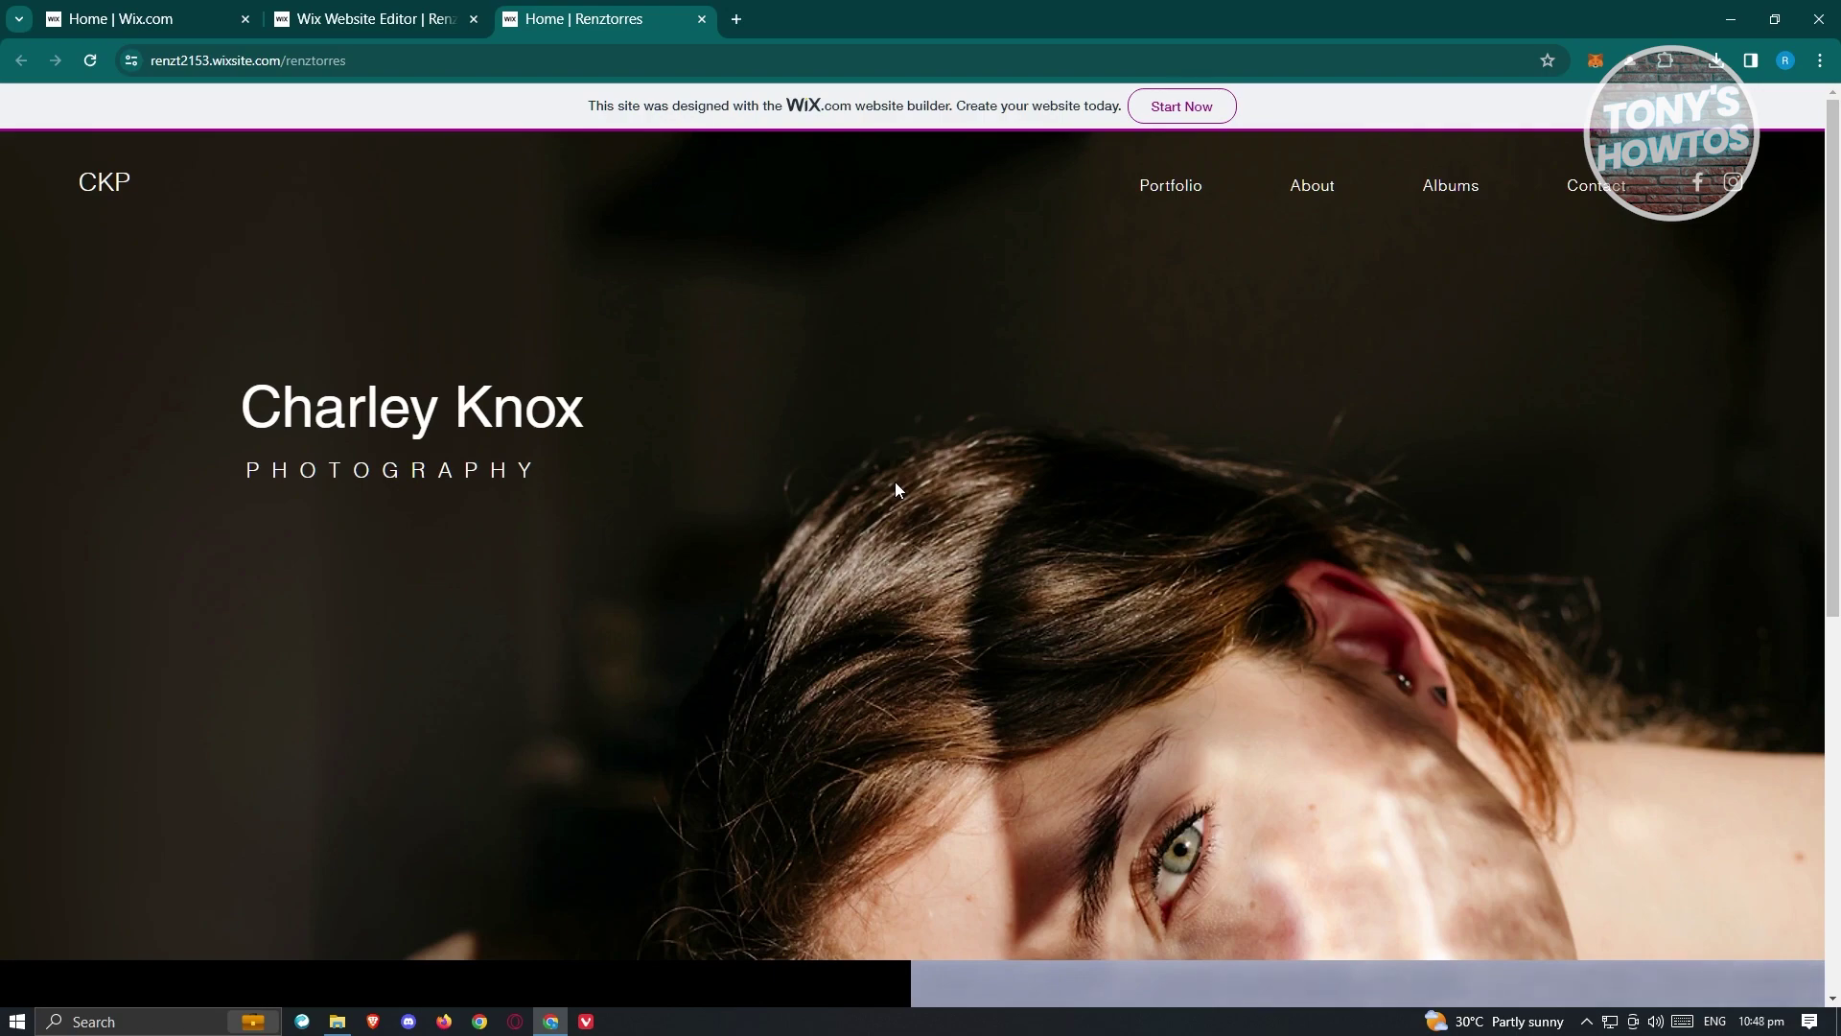
# - Scroll through the live Charley Knox homepage and bring up the page's right-click menu
pyautogui.scroll(-5, 882, 438)
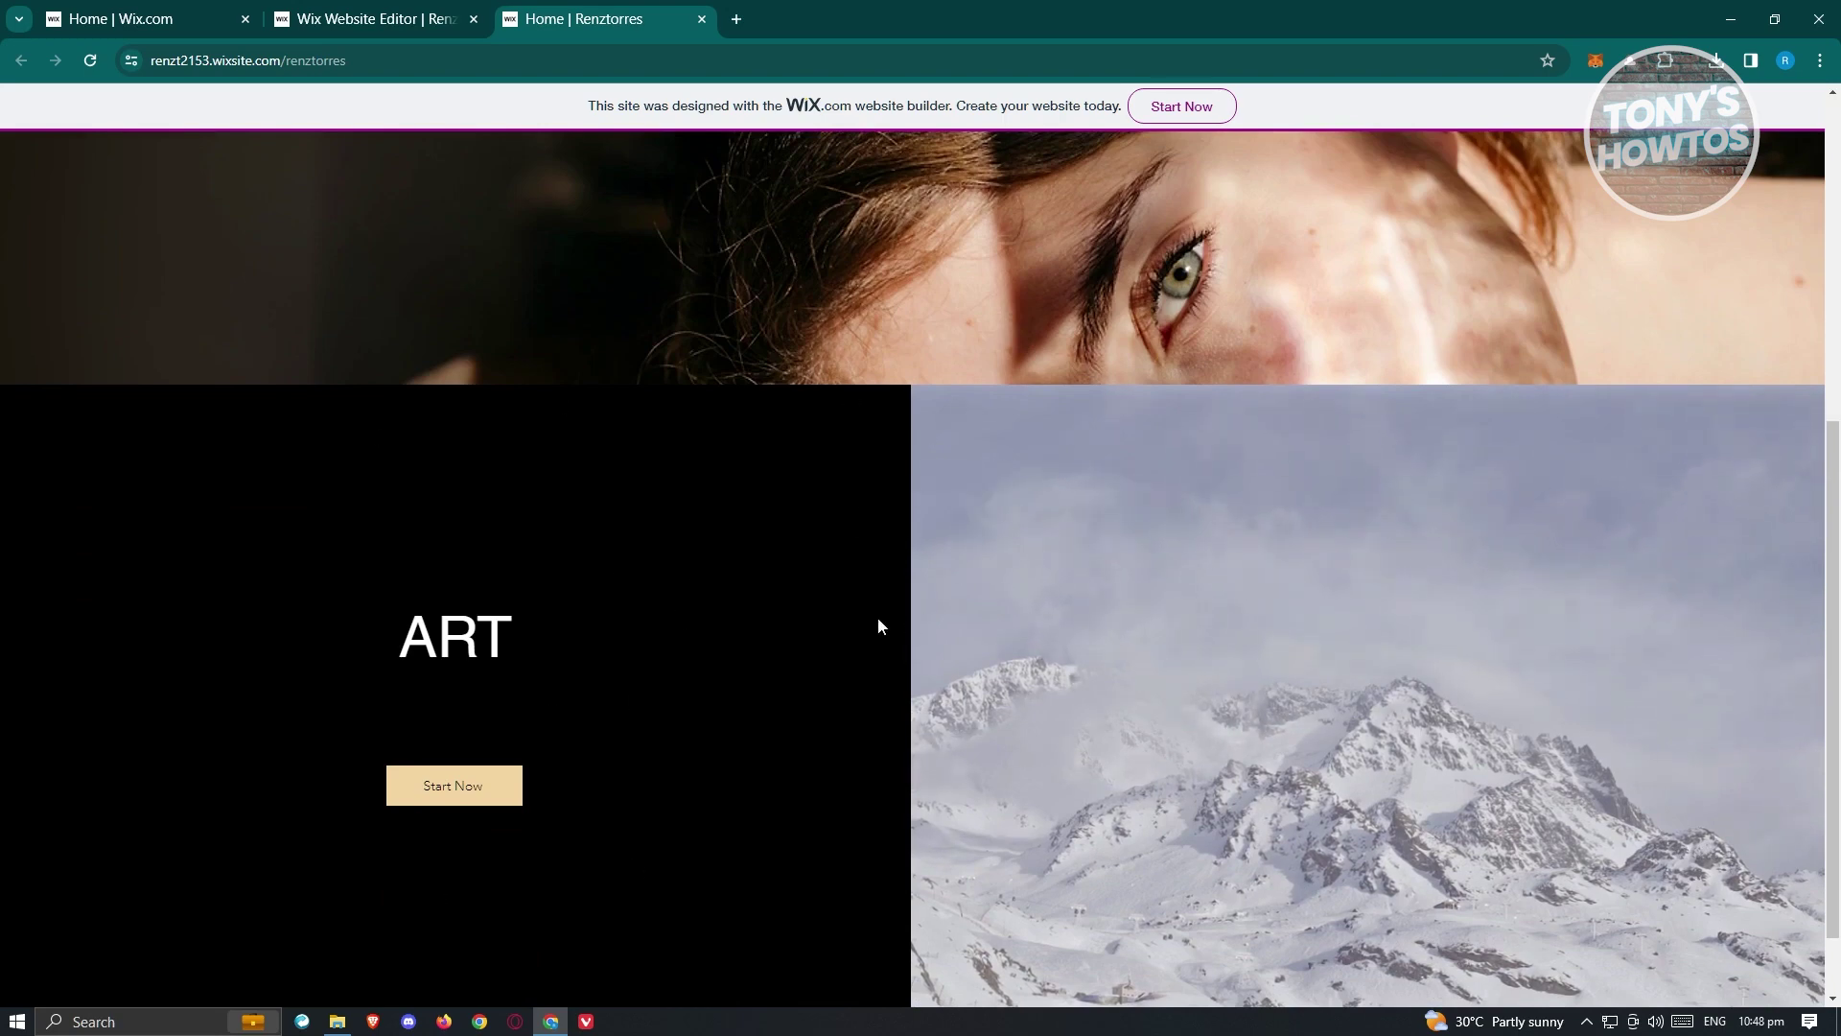
pyautogui.scroll(2, 878, 623)
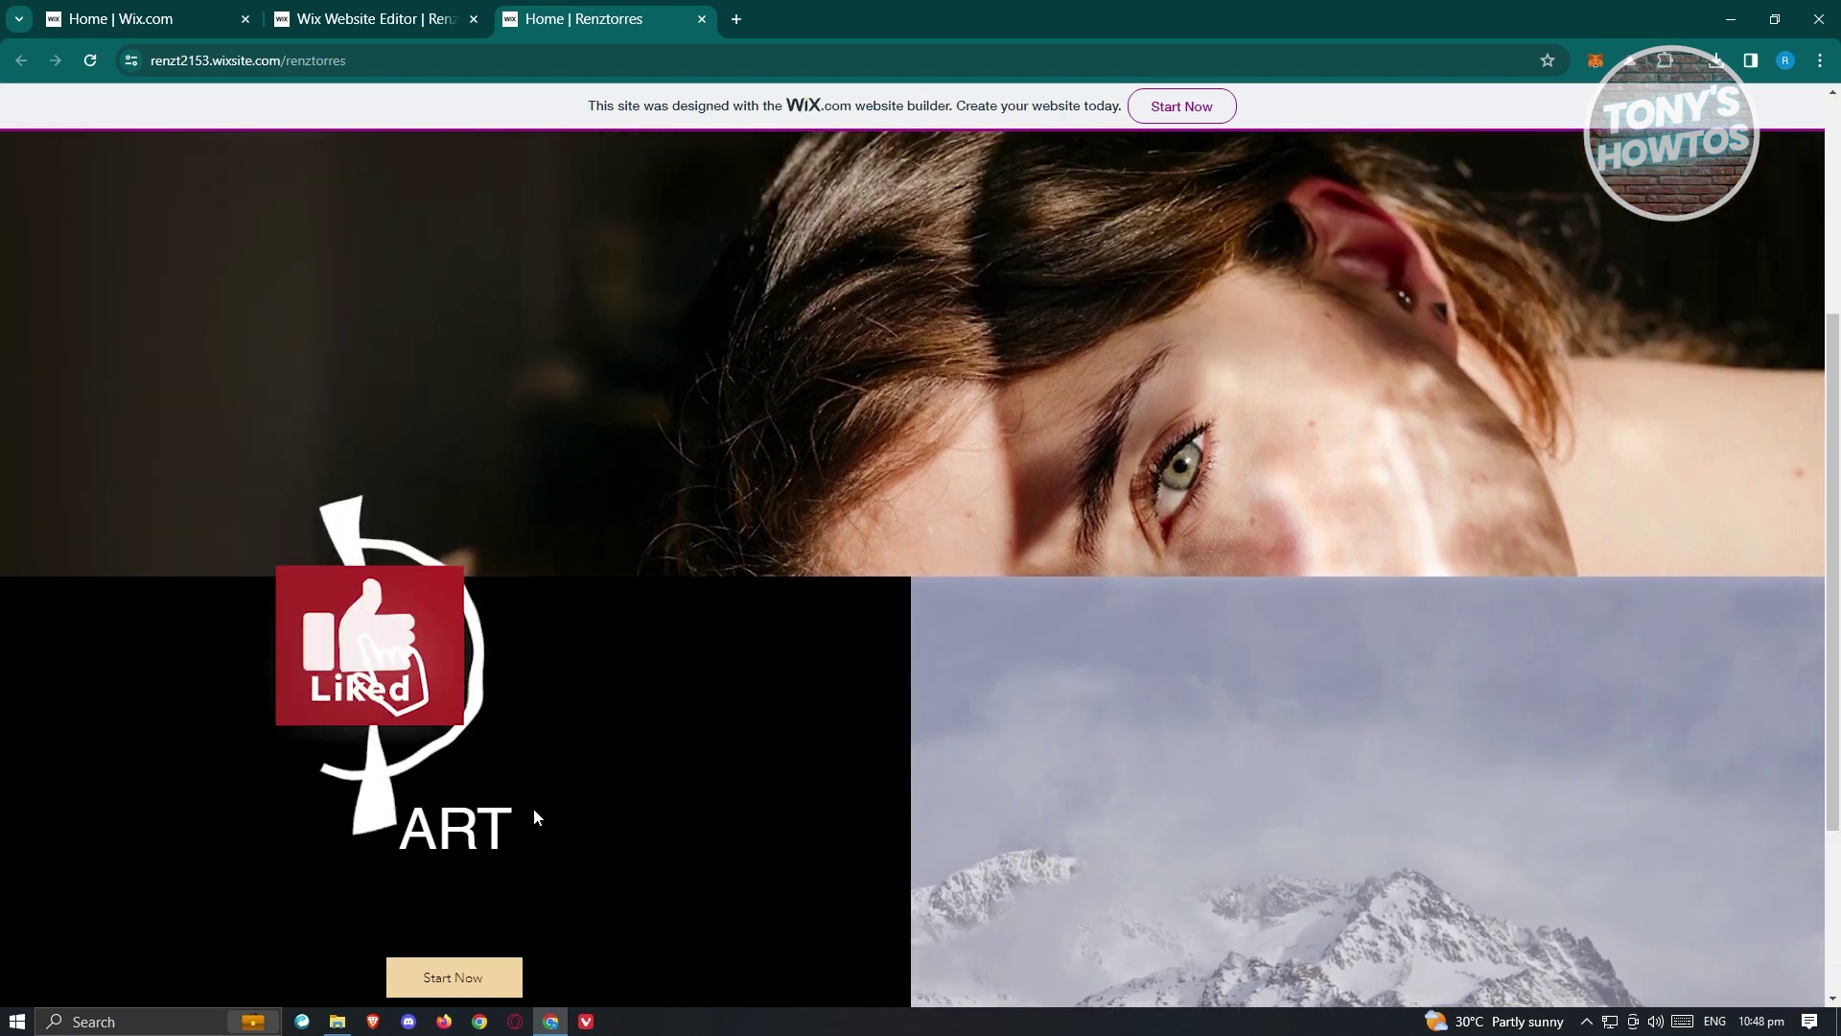
pyautogui.scroll(-3, 533, 807)
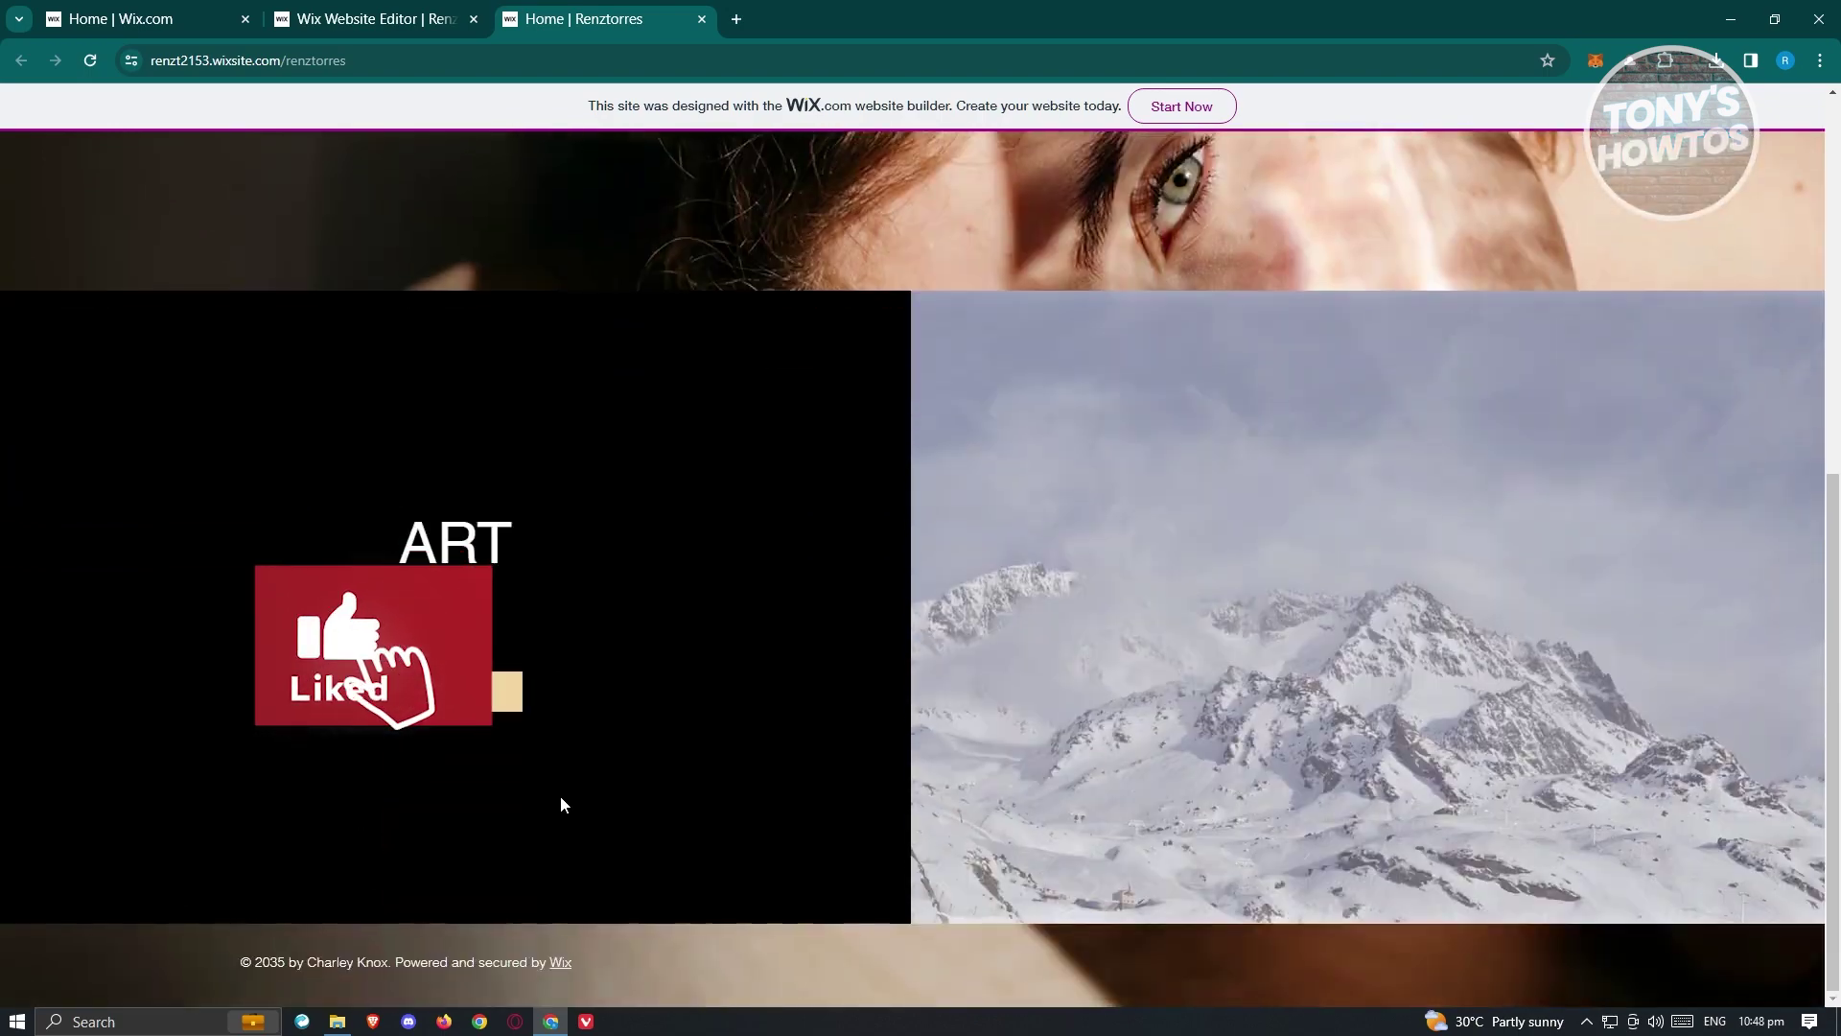
pyautogui.rightClick(838, 377)
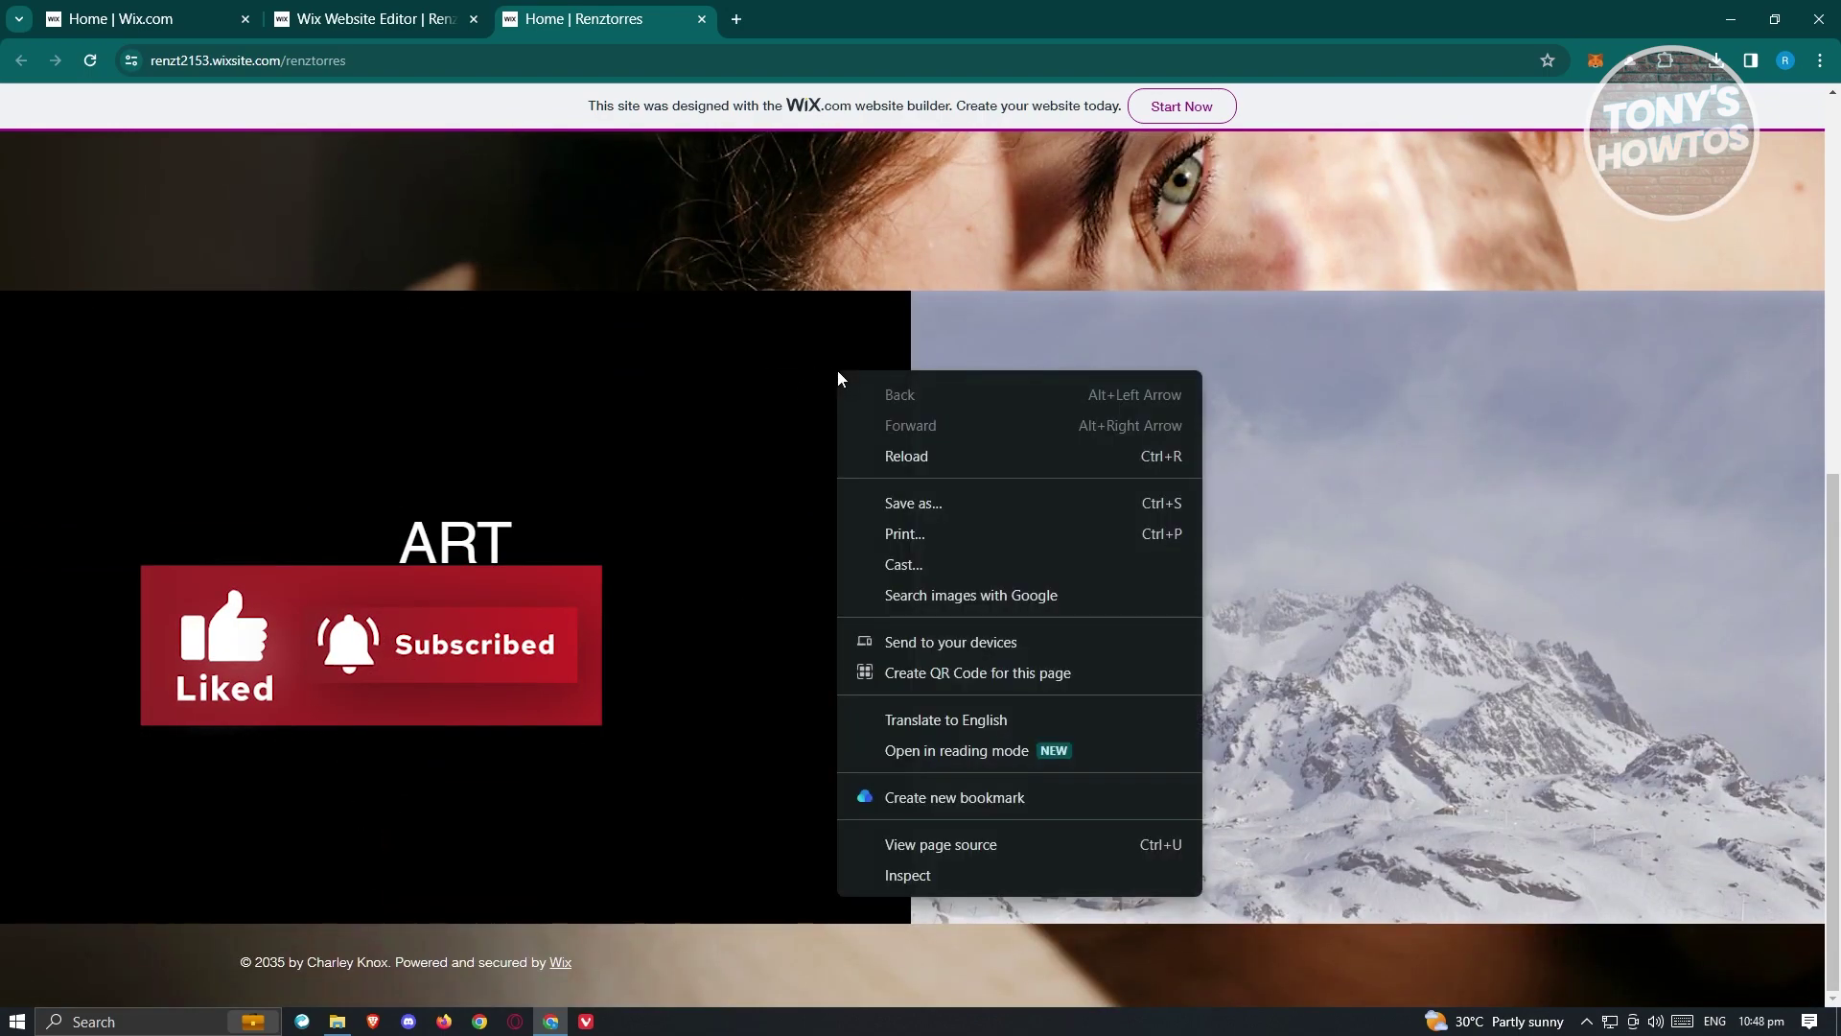
# - Print the homepage and review the 3-page landscape Save as PDF preview
pyautogui.click(899, 533)
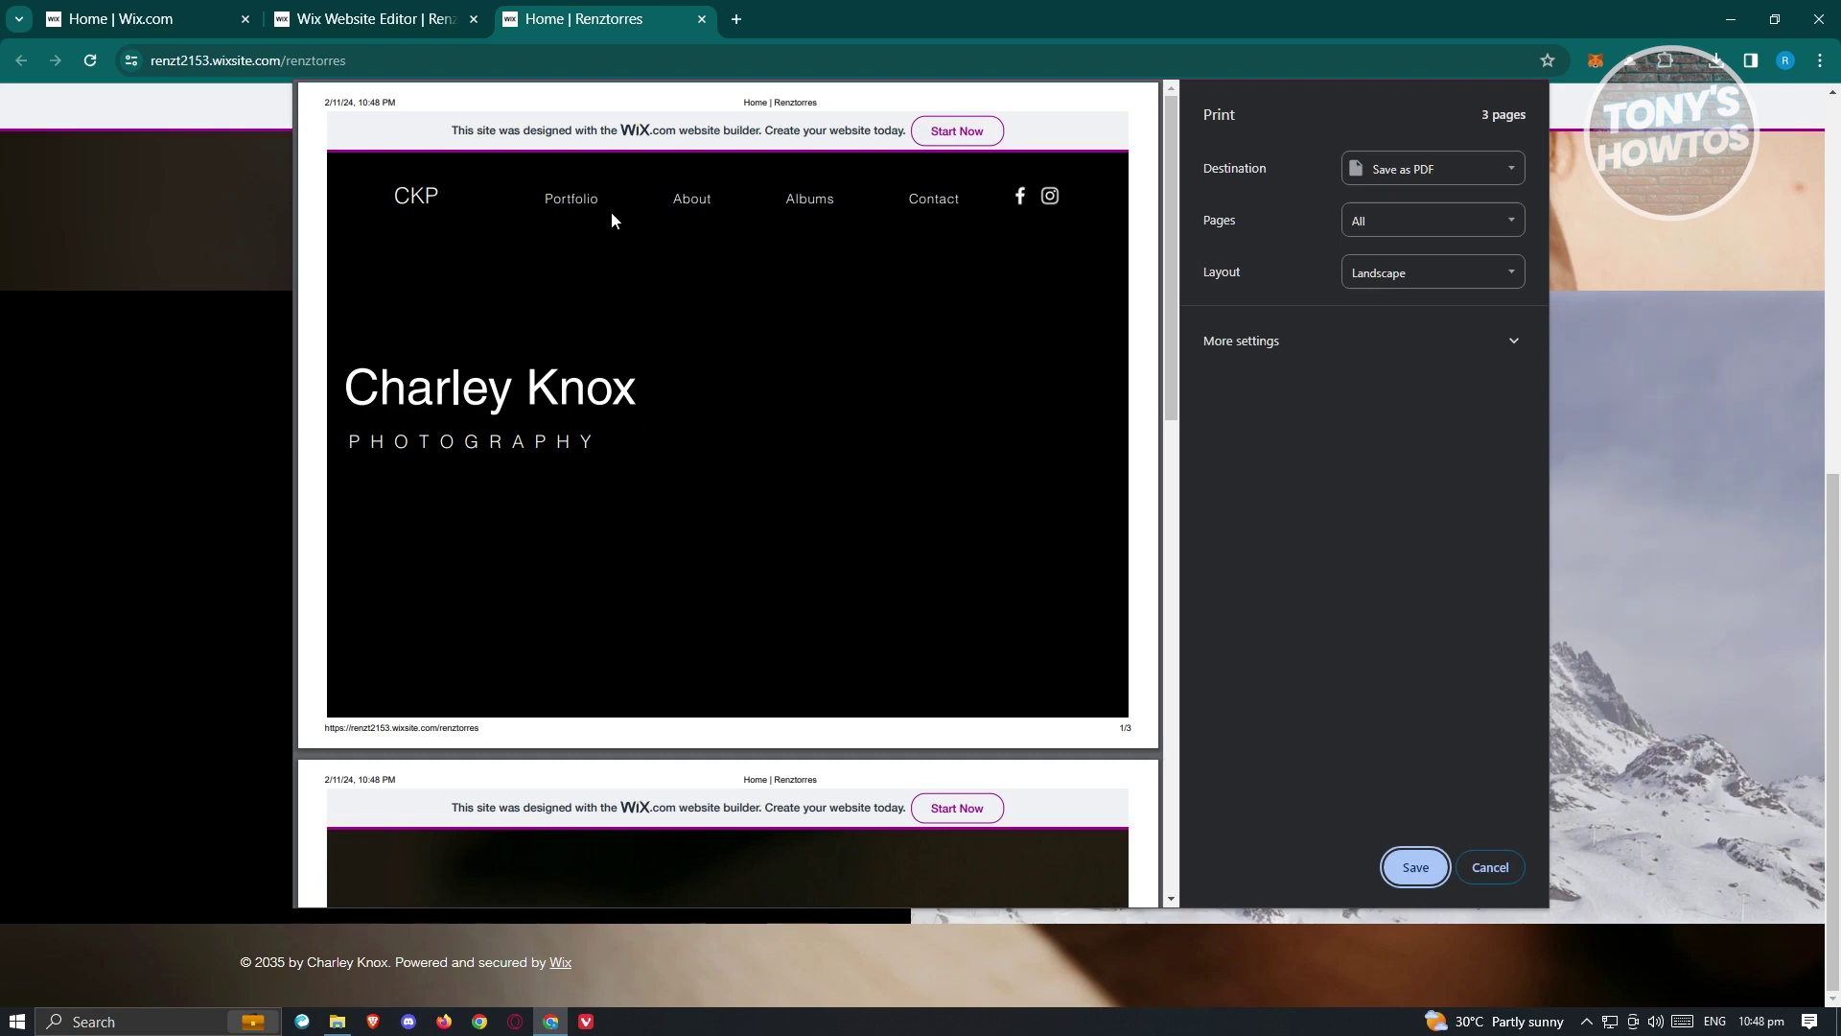
pyautogui.scroll(-10, 664, 510)
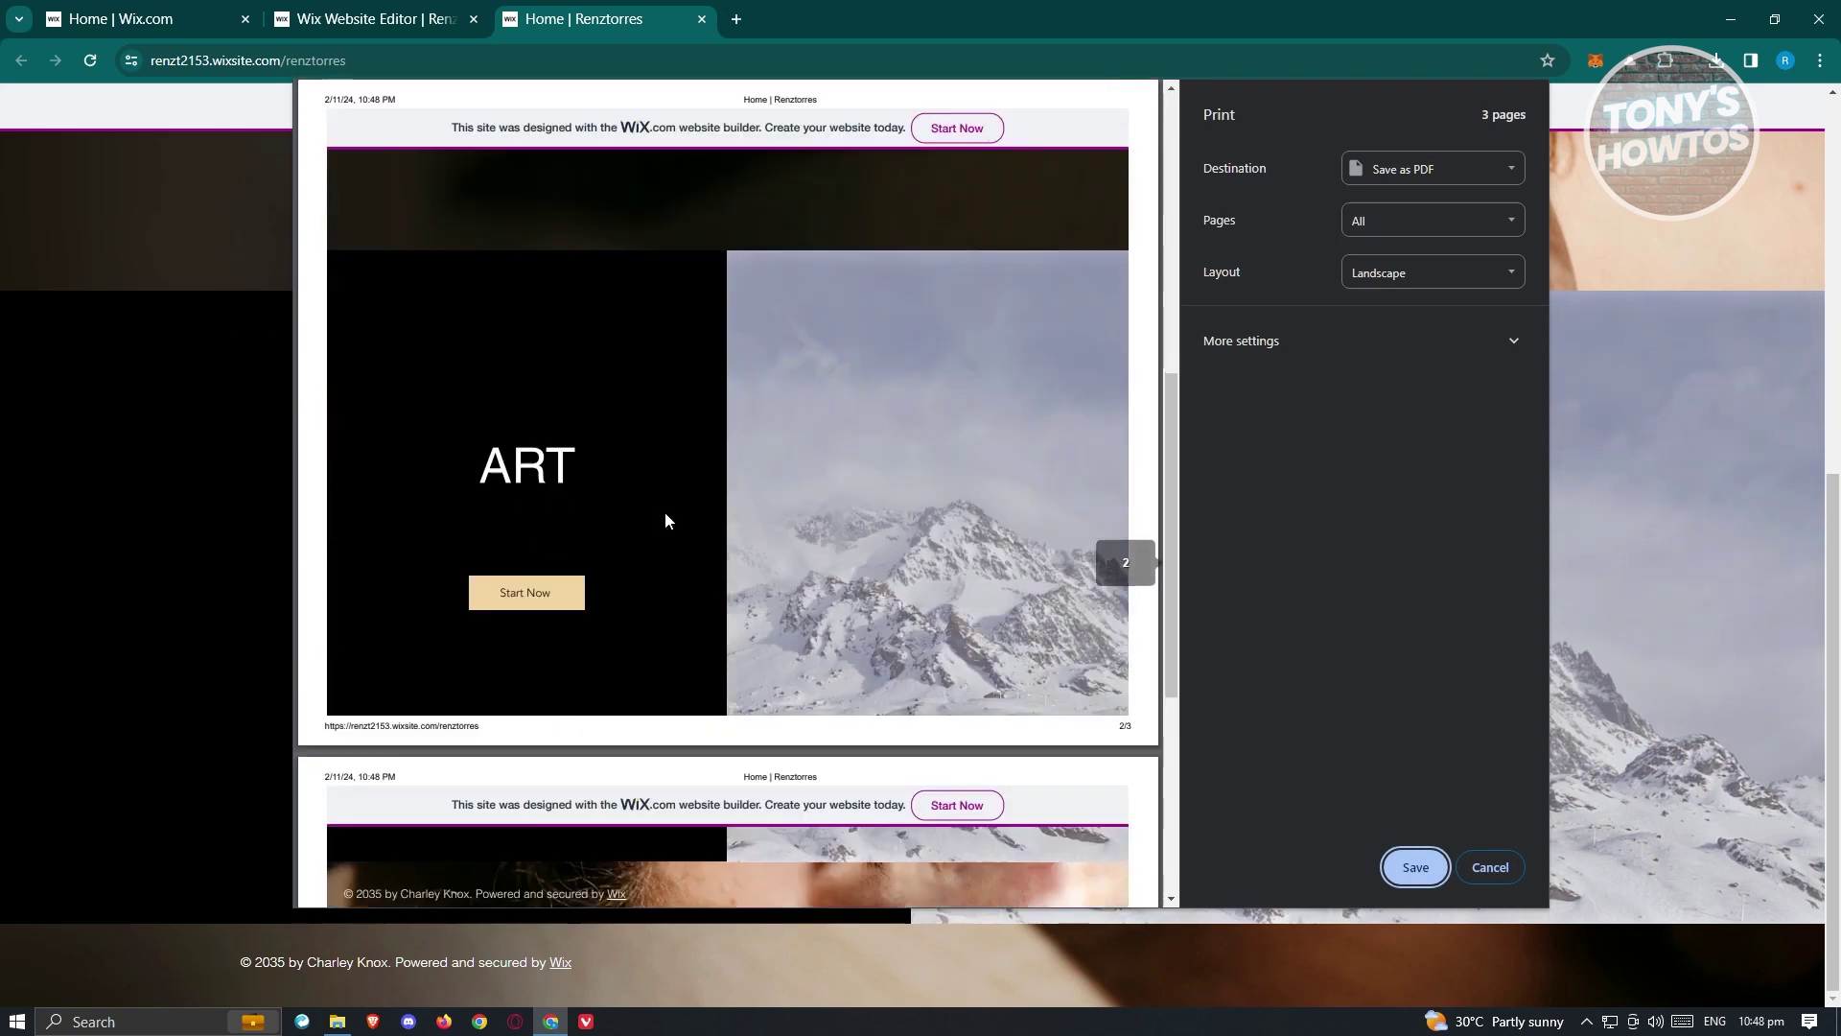
pyautogui.scroll(10, 664, 510)
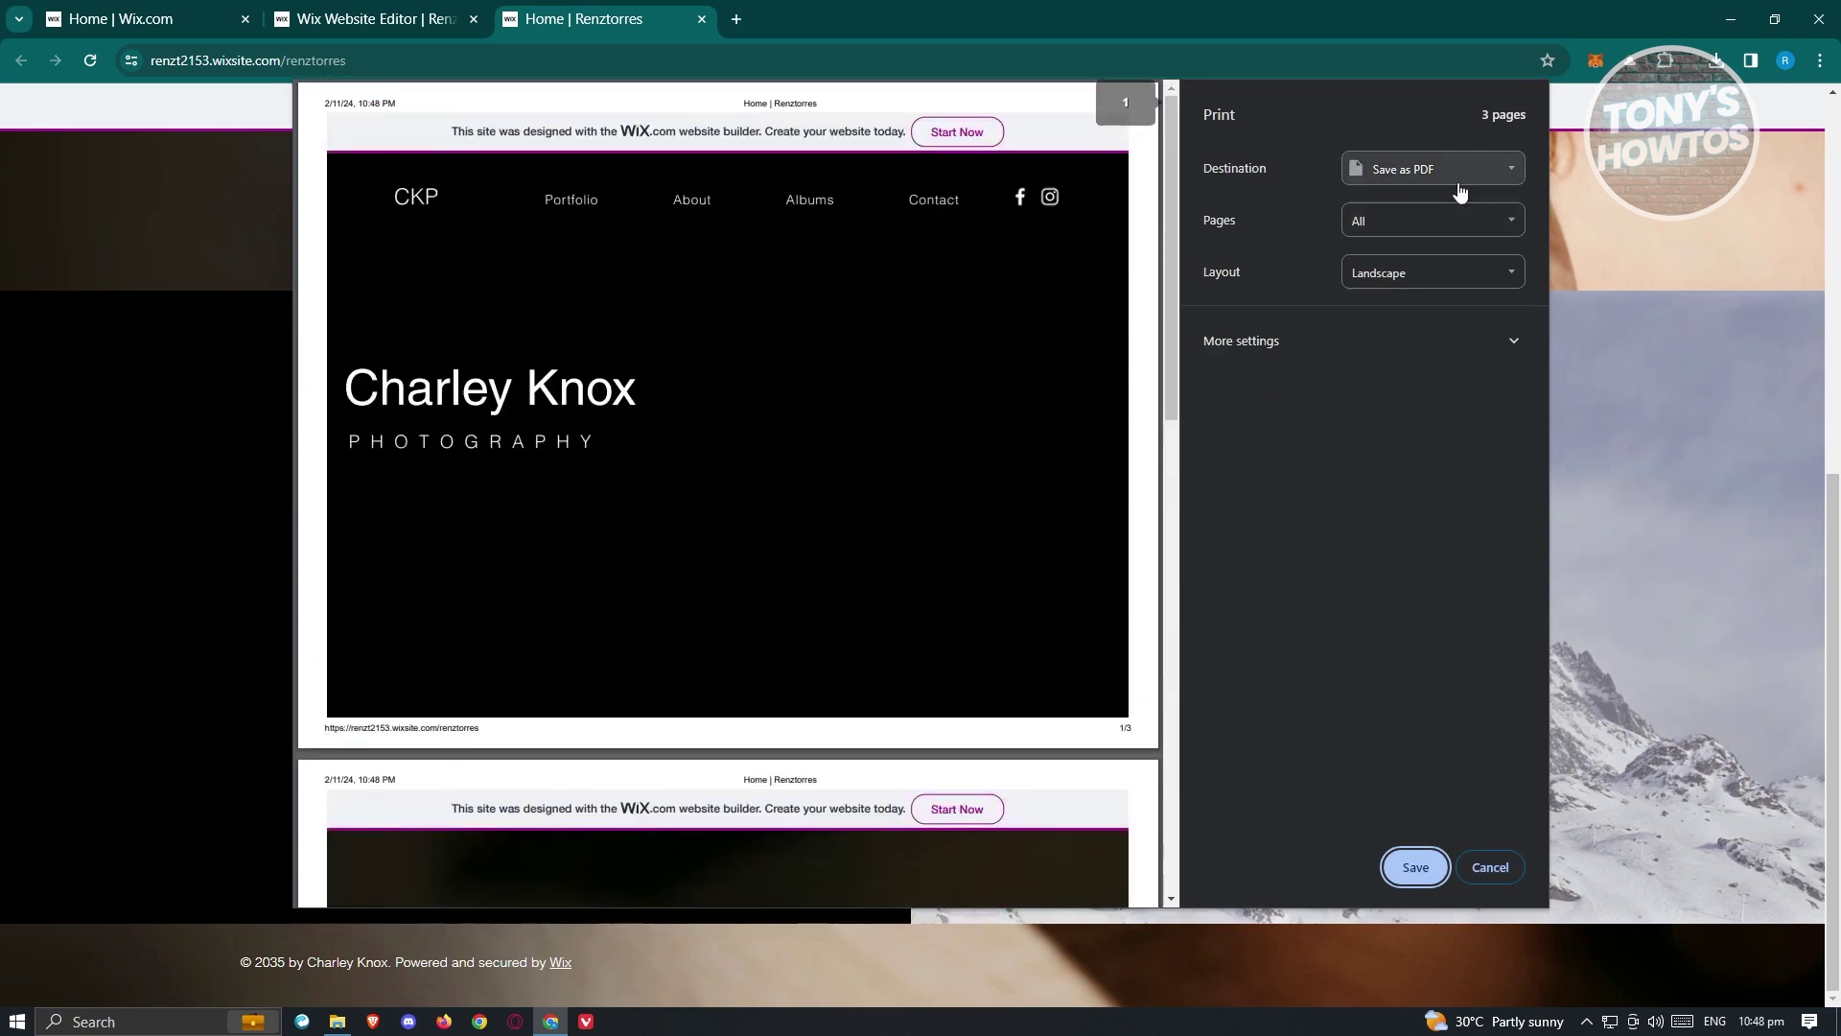
pyautogui.click(1514, 171)
pyautogui.click(1514, 171)
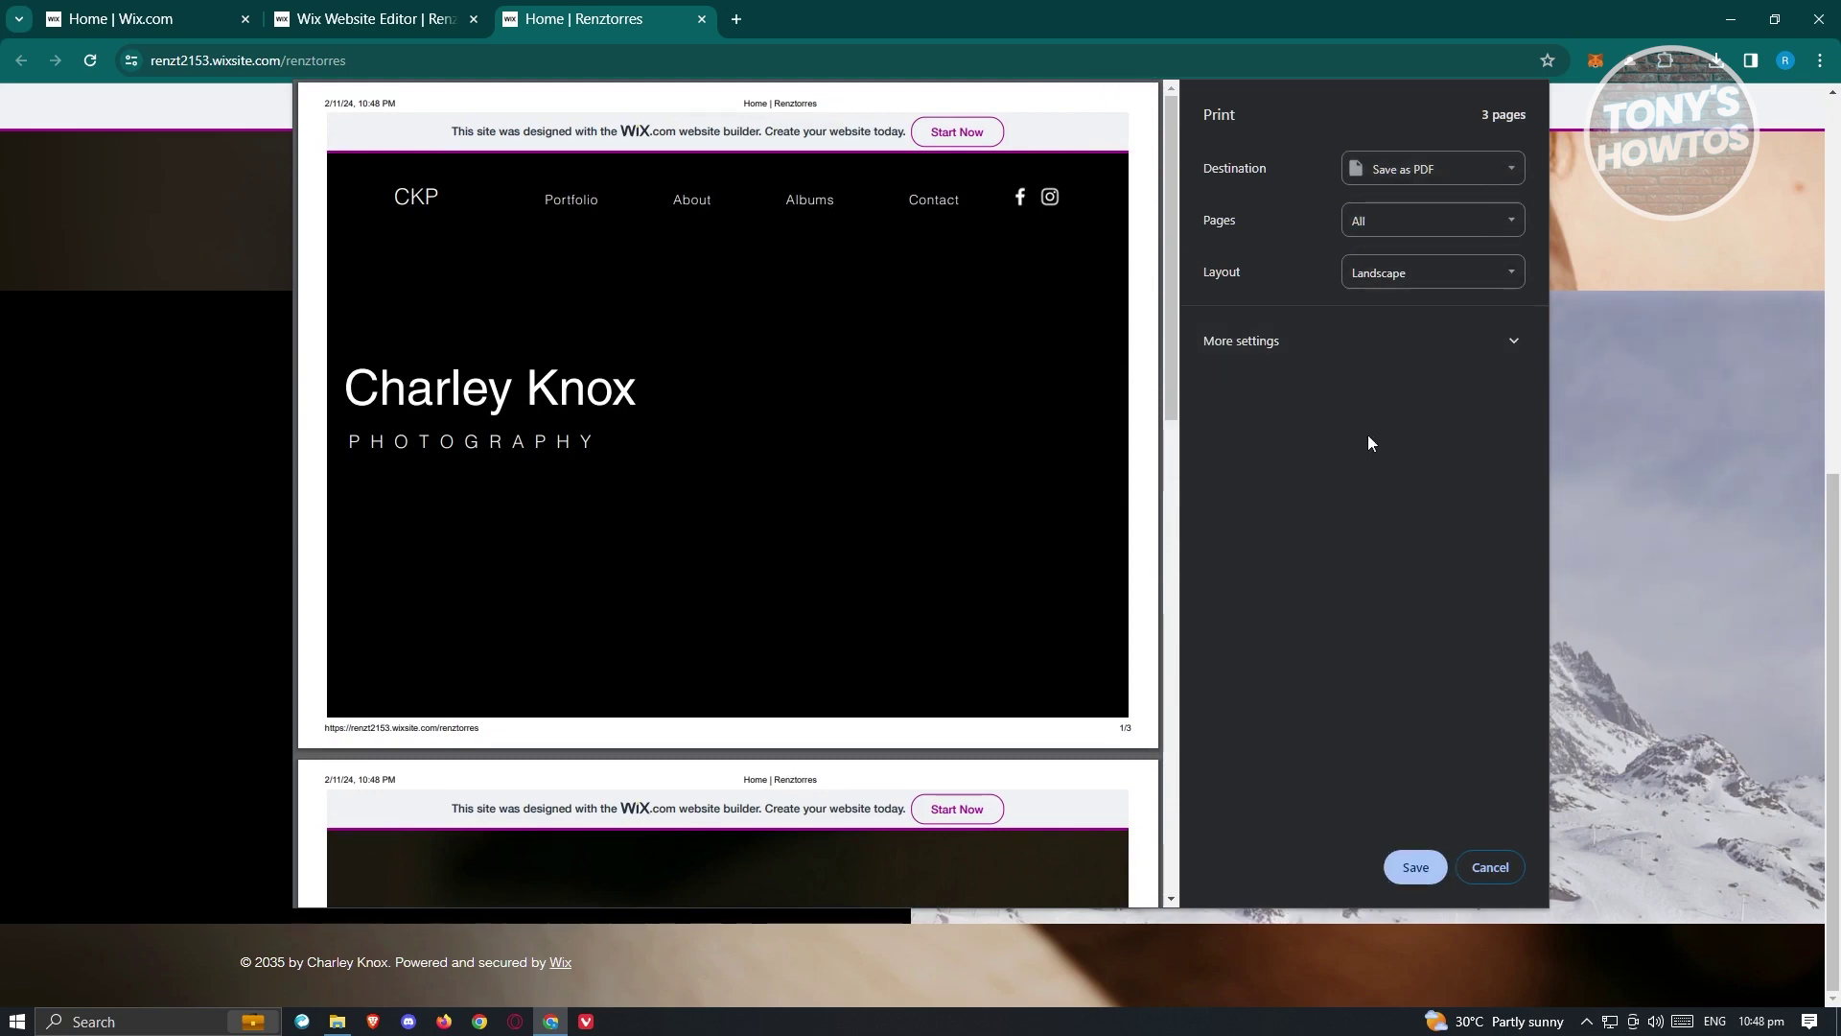
pyautogui.click(1383, 235)
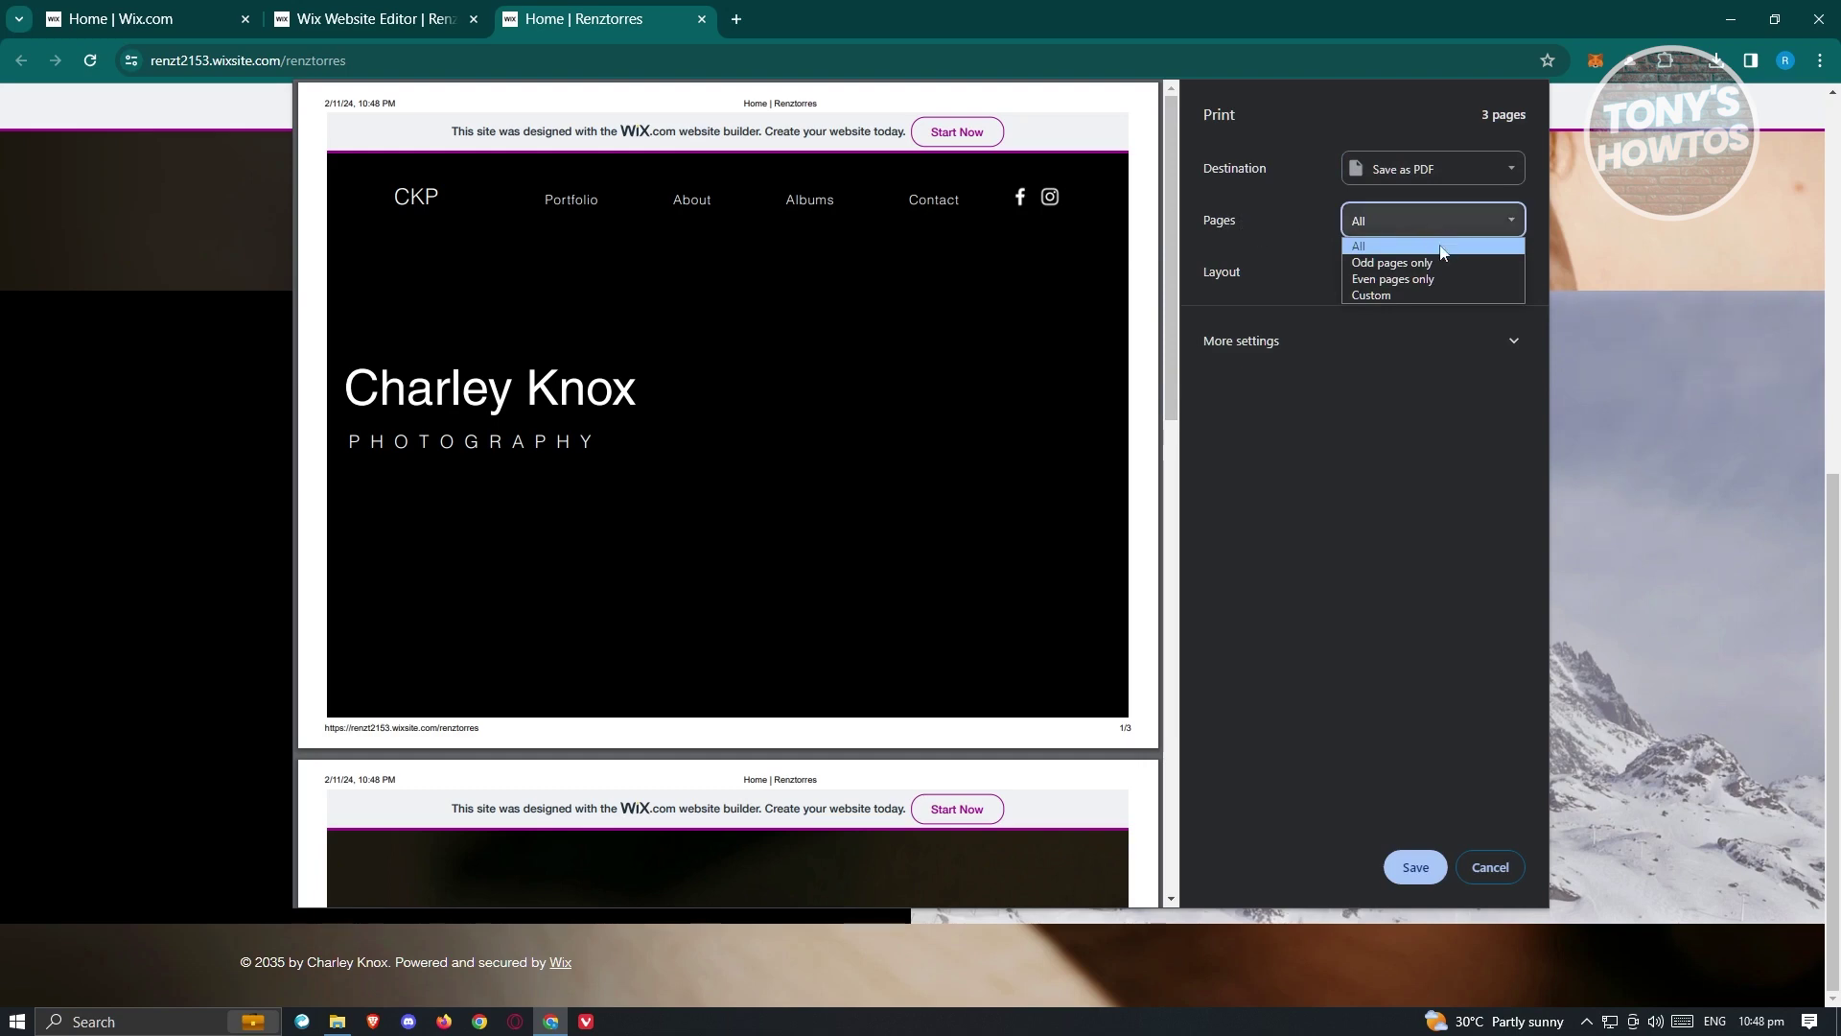
pyautogui.click(1374, 251)
pyautogui.click(1419, 272)
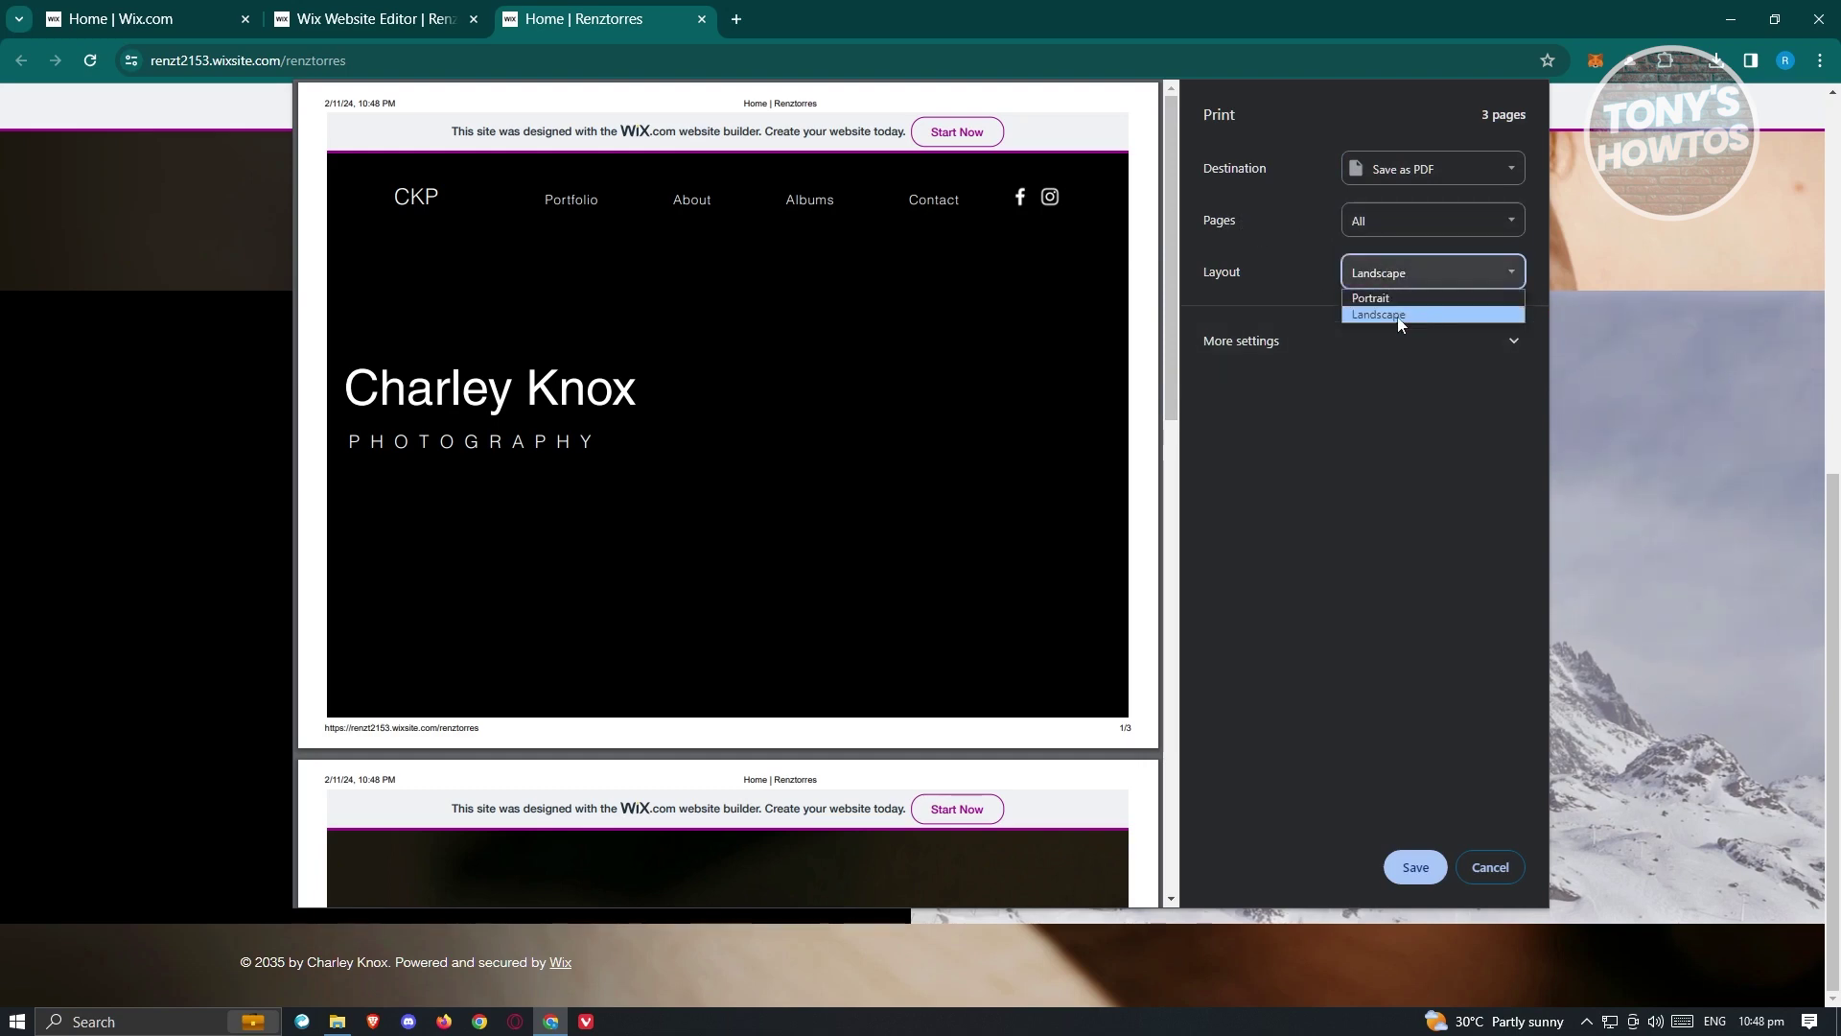
pyautogui.click(1381, 298)
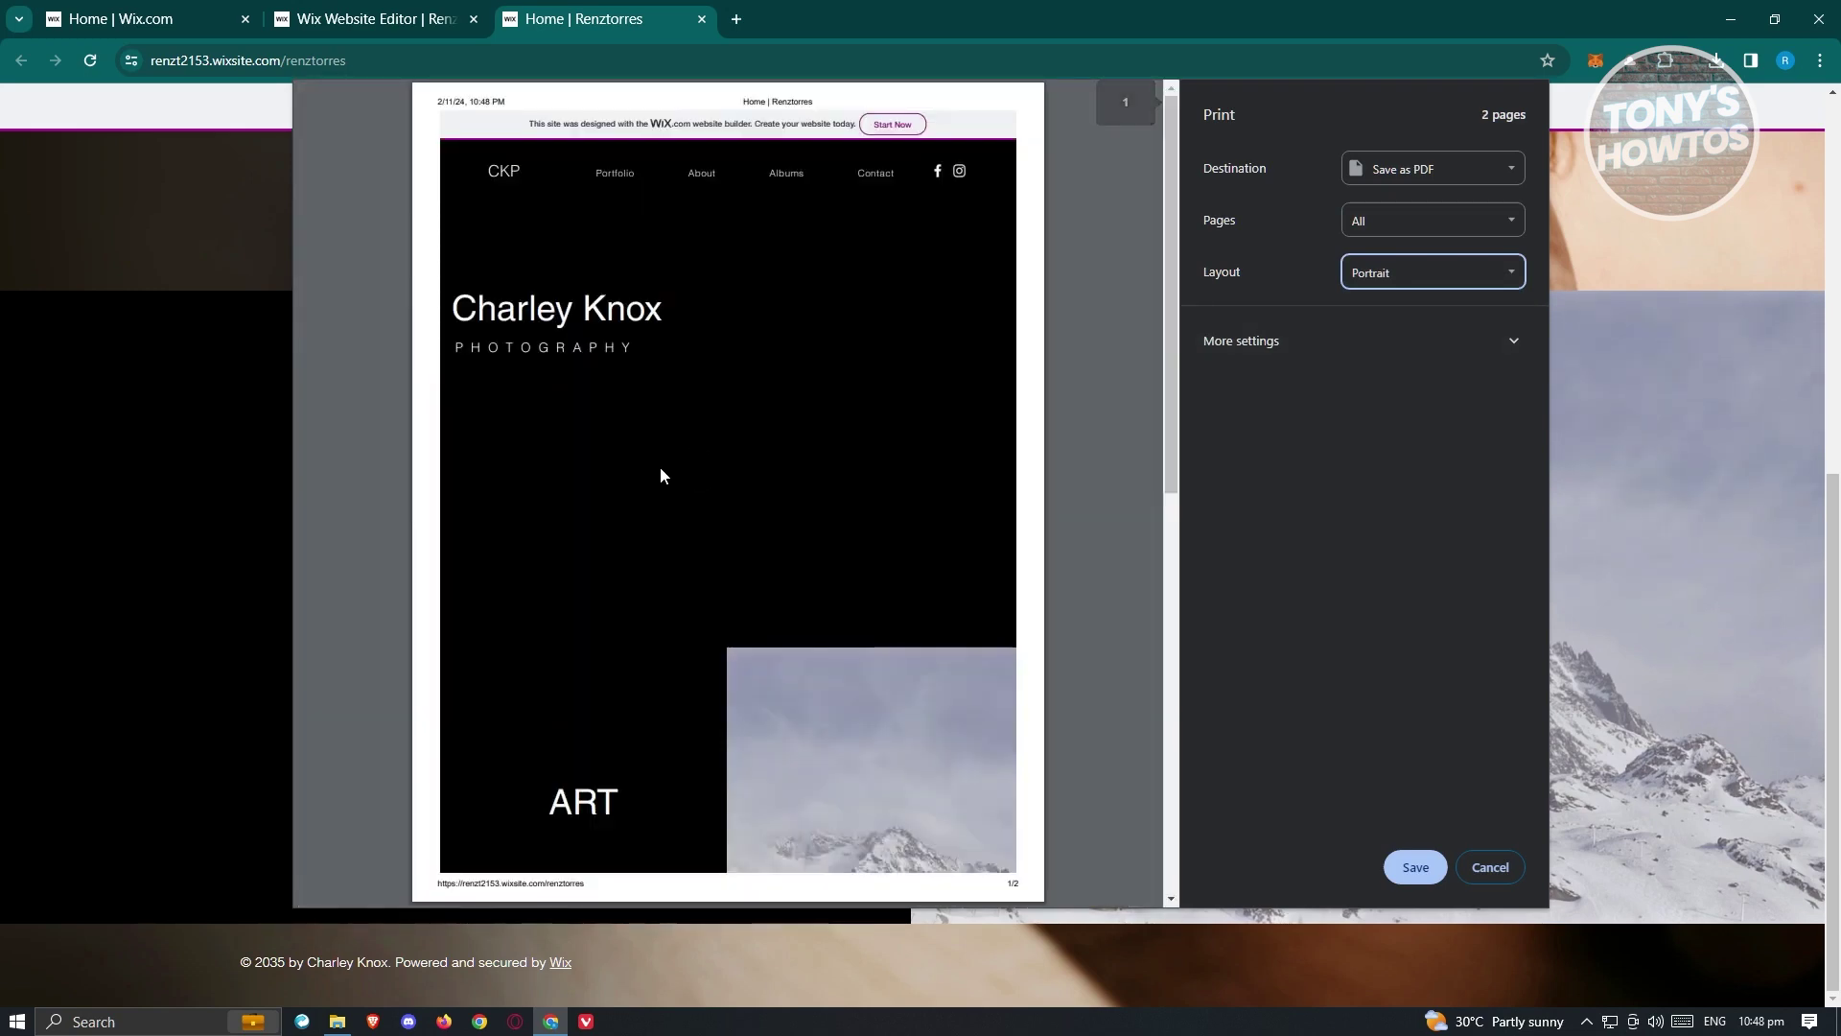
pyautogui.scroll(-4, 660, 470)
pyautogui.scroll(5, 869, 554)
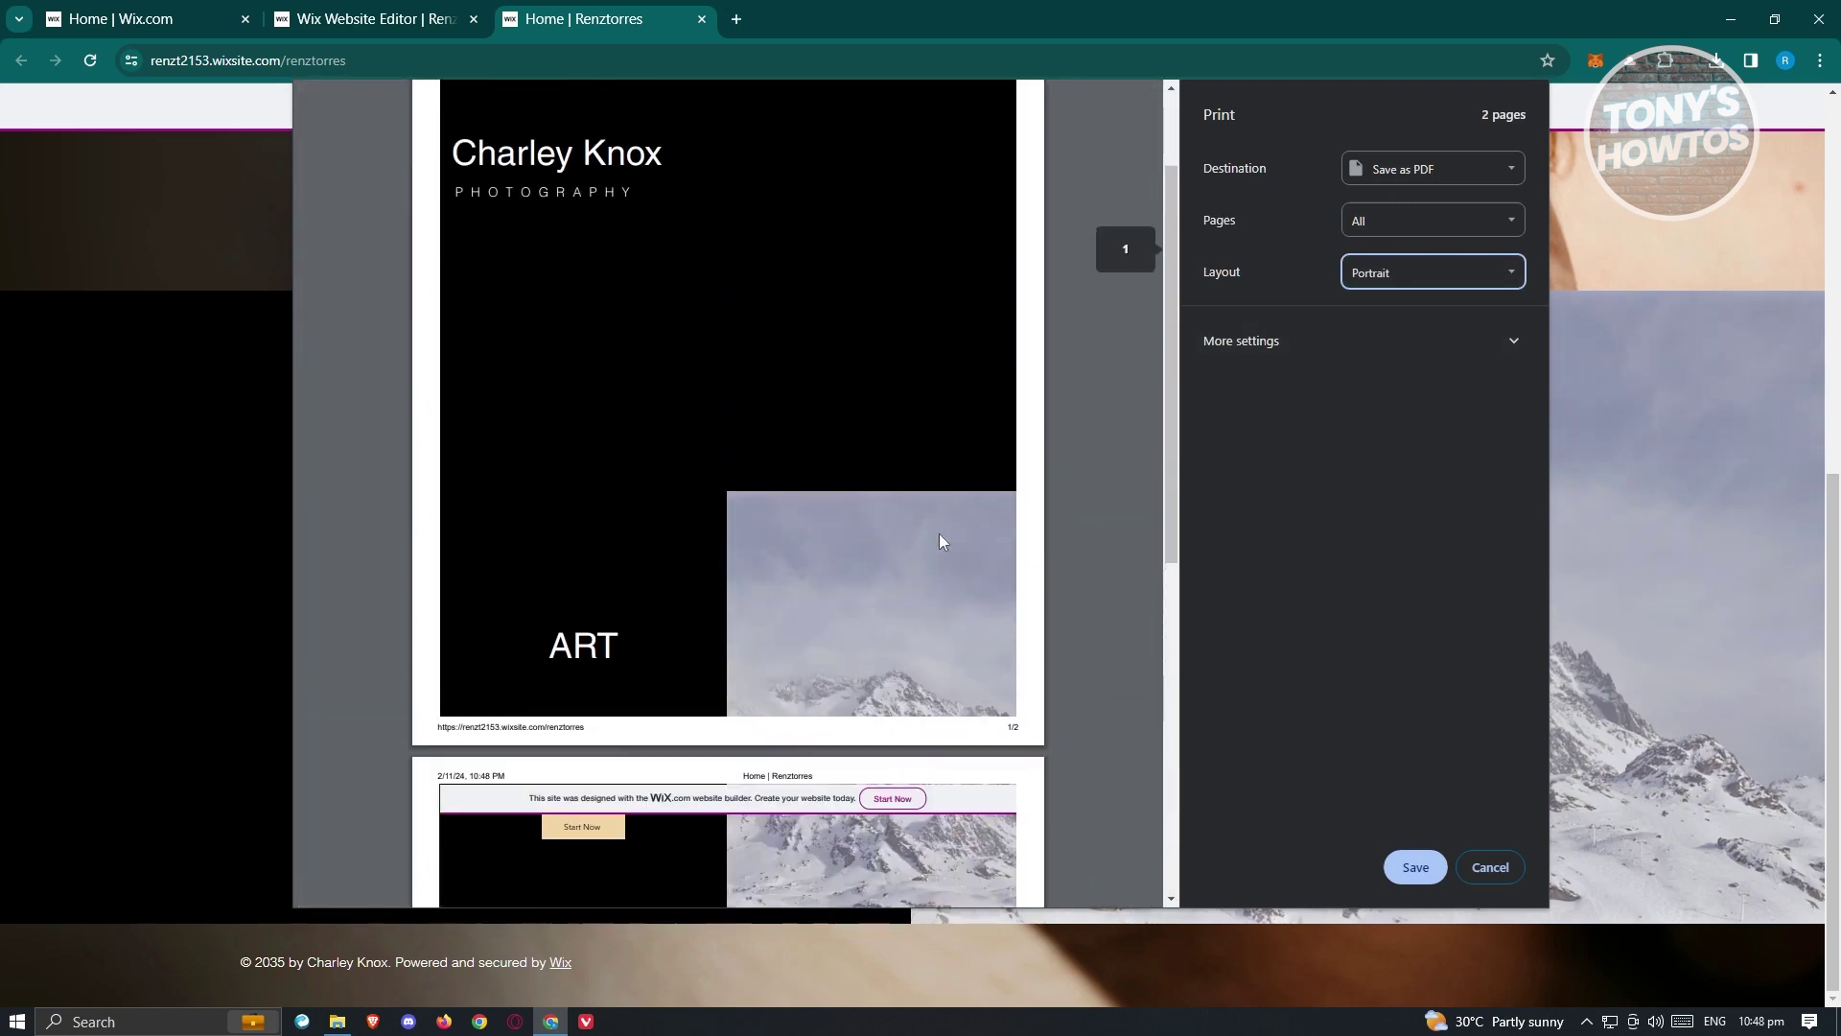
pyautogui.click(1408, 276)
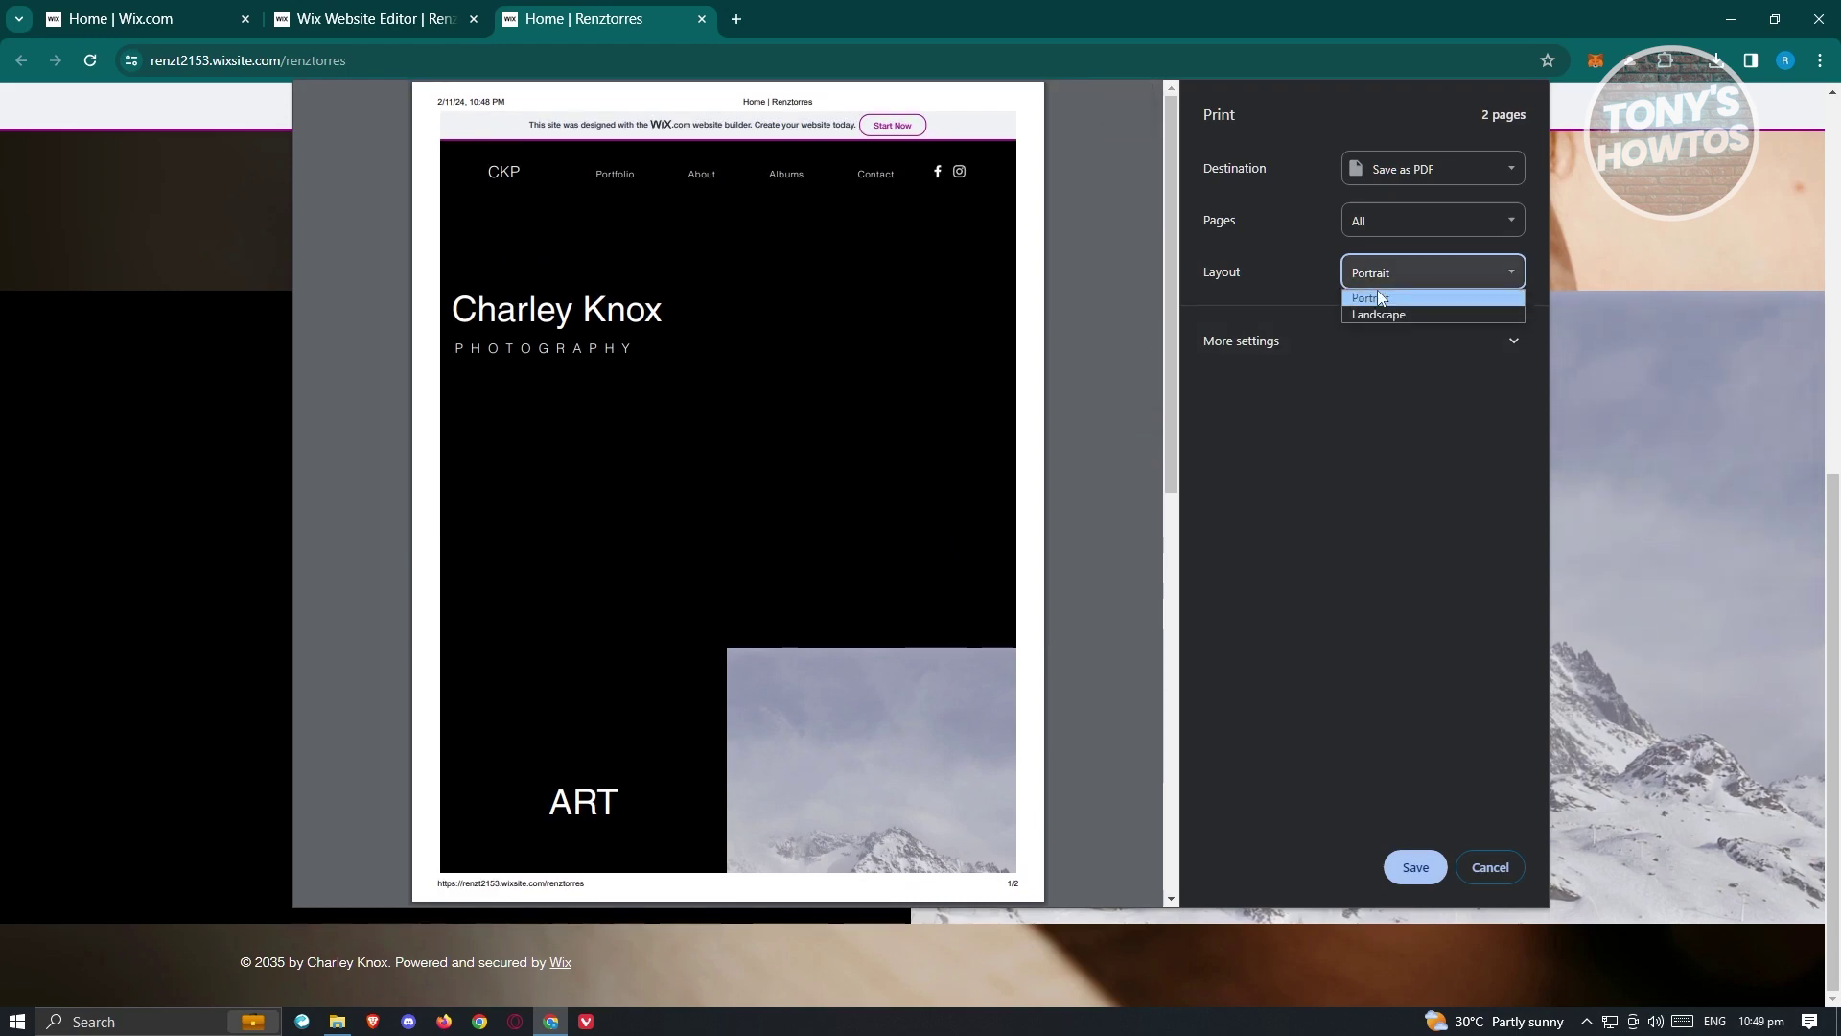
pyautogui.click(1382, 312)
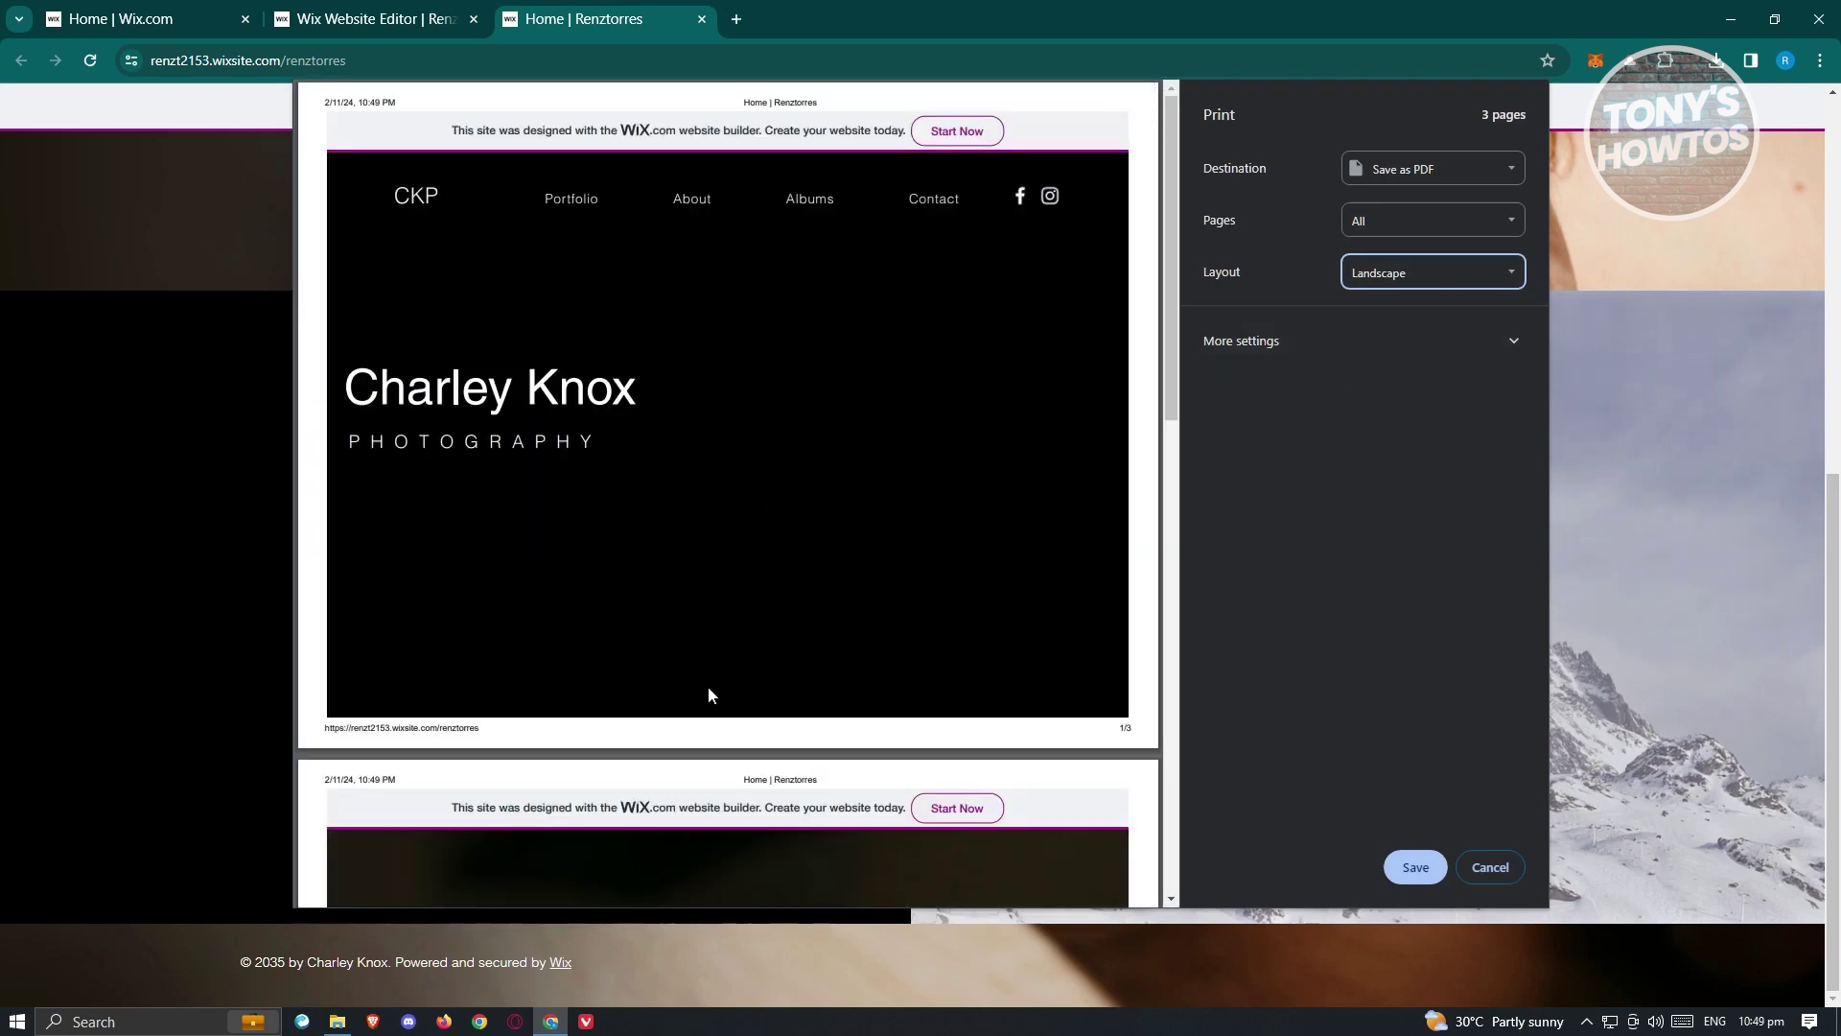
pyautogui.click(1310, 340)
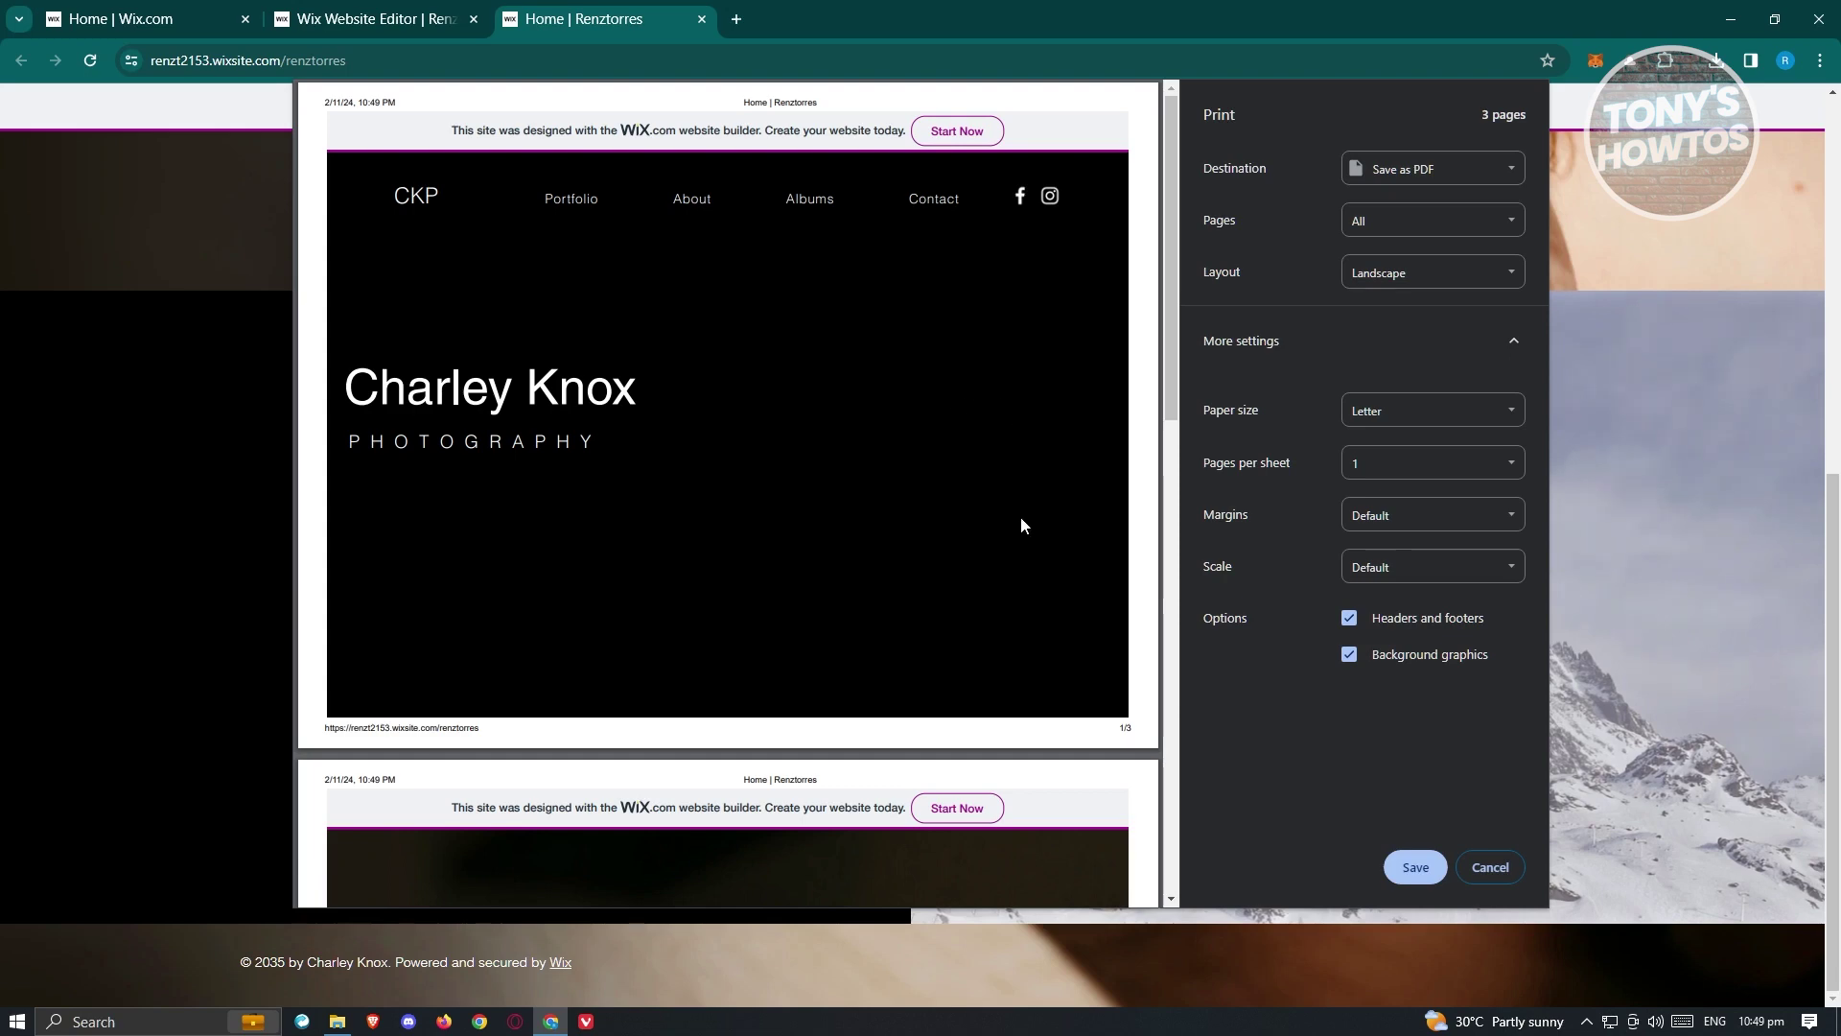
# - Keep default scale, margins and pages per sheet with Letter paper, then save as PDF
pyautogui.click(1399, 556)
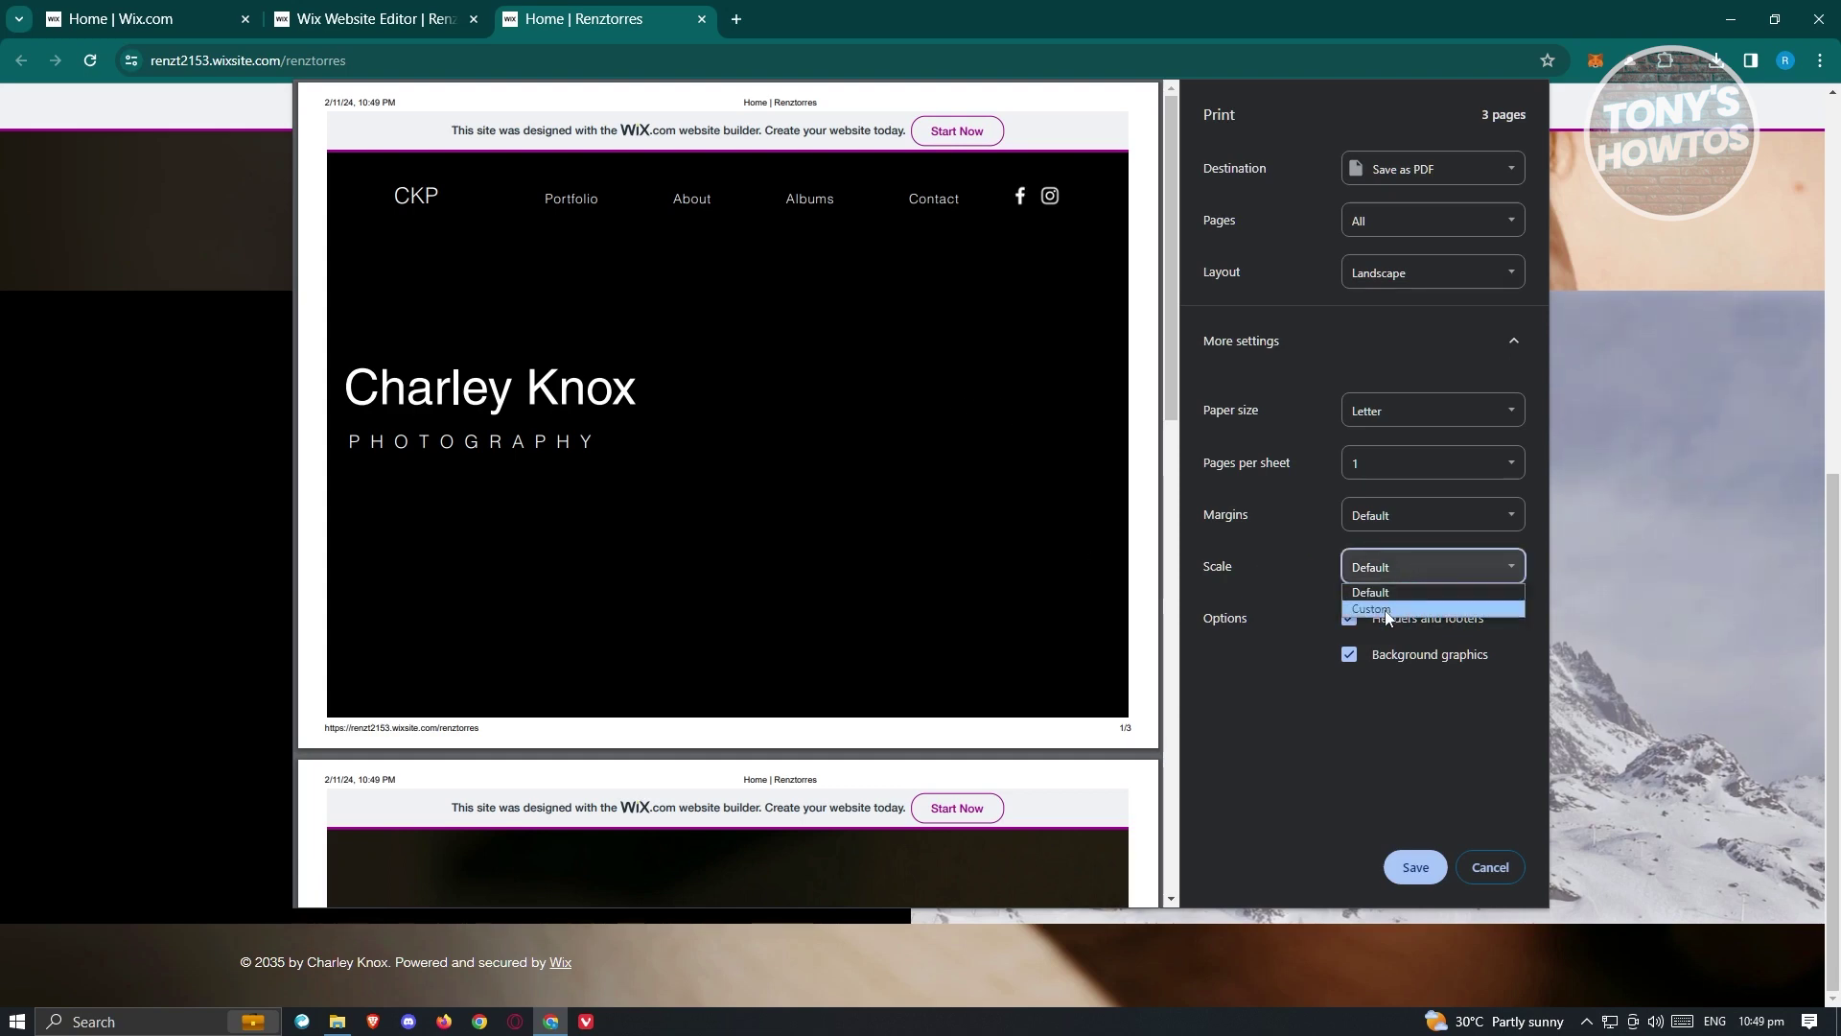
pyautogui.click(1434, 515)
pyautogui.click(1434, 515)
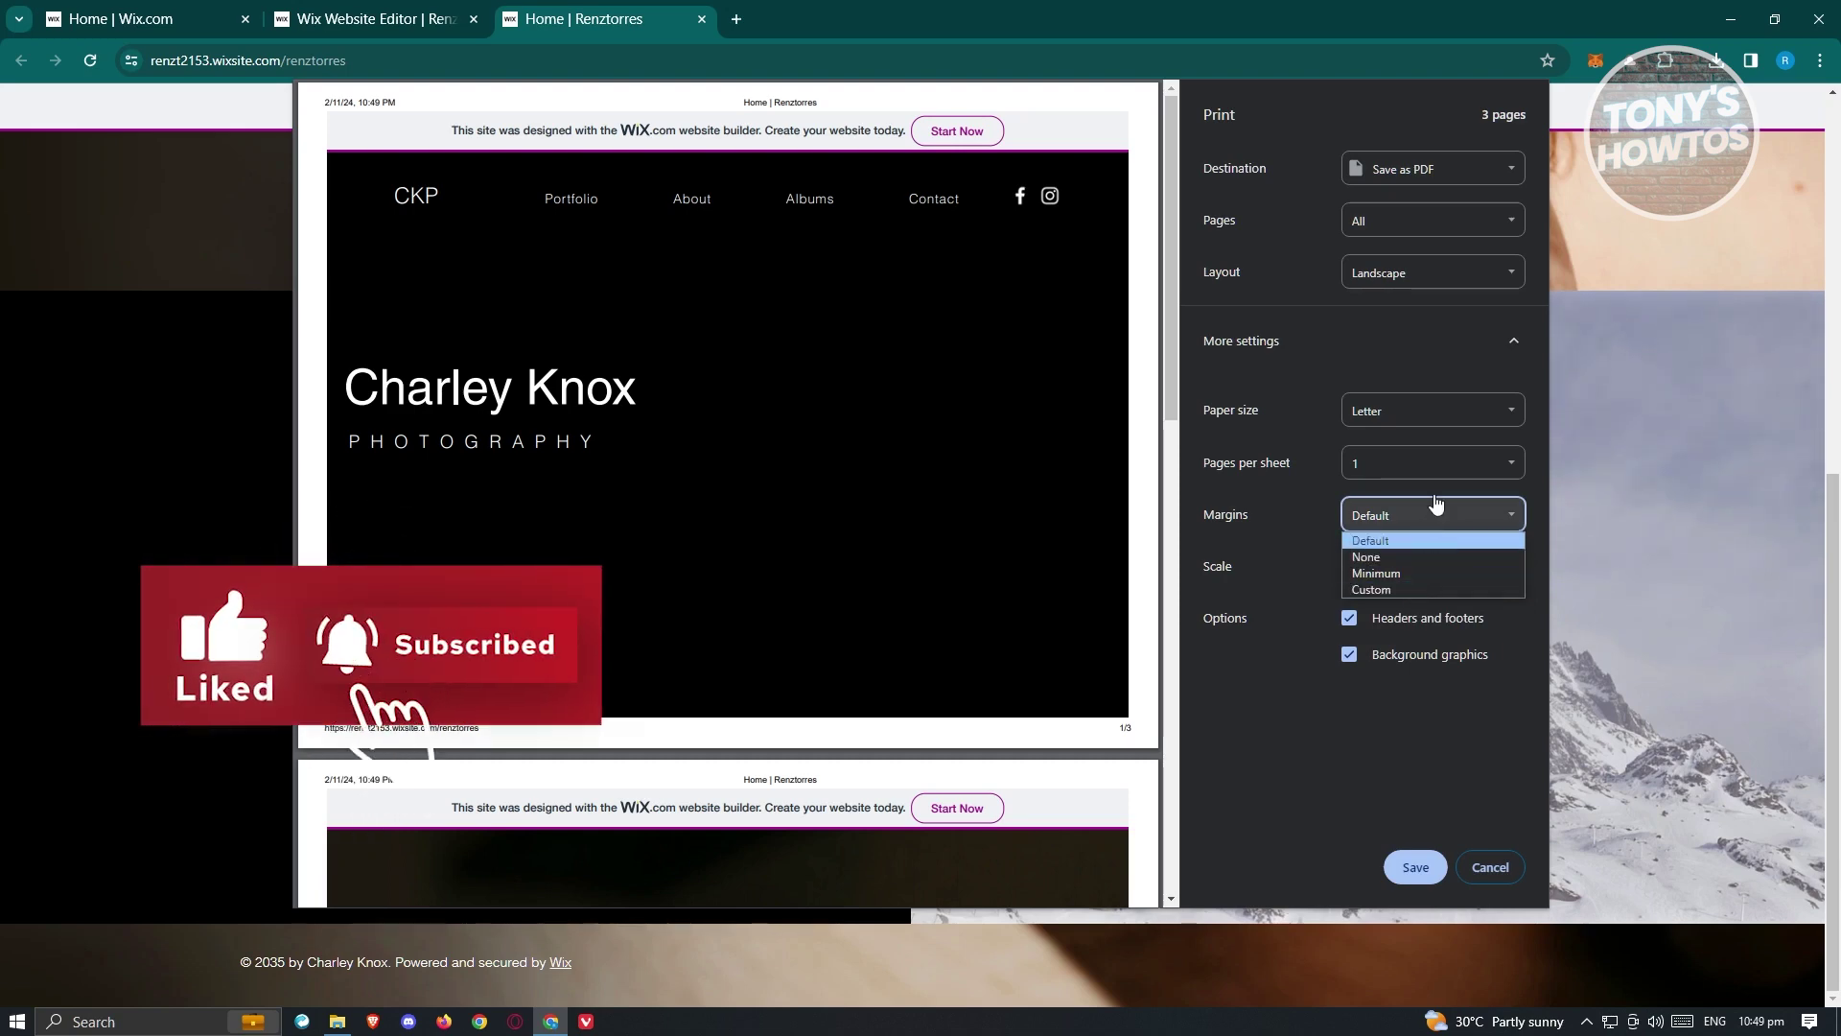
pyautogui.click(1455, 462)
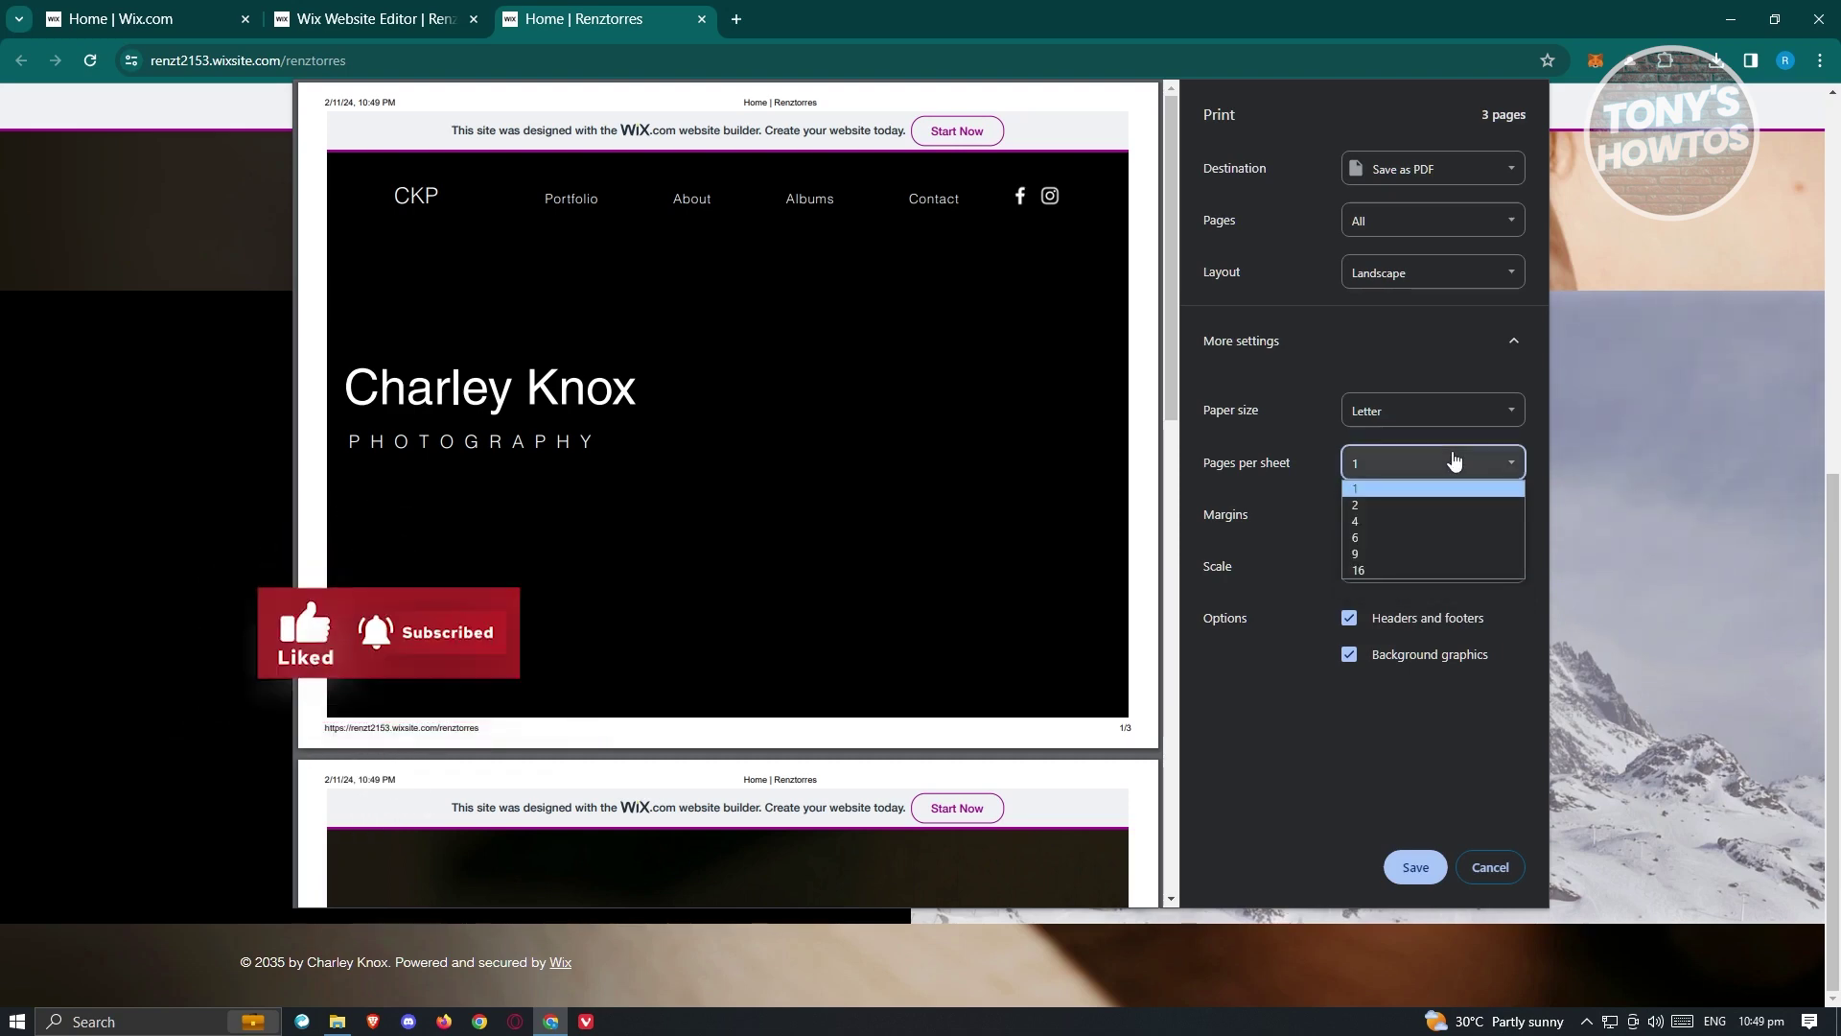
pyautogui.click(1435, 416)
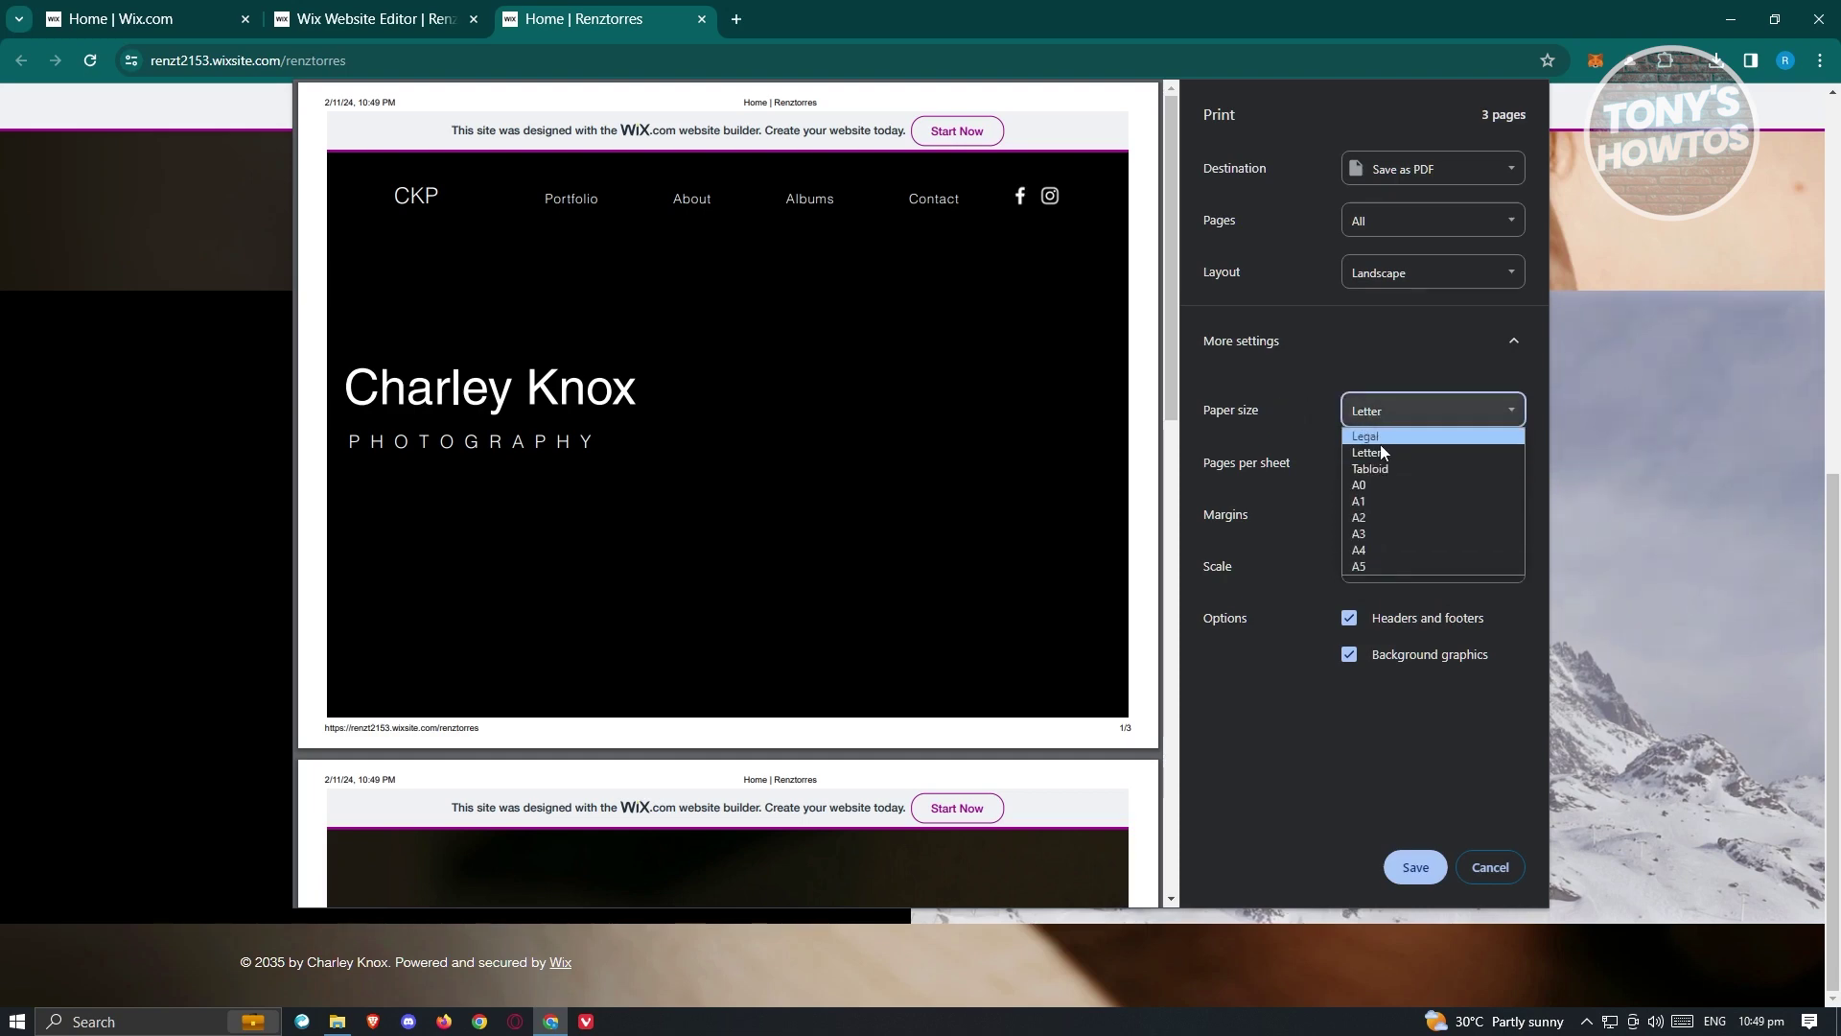
pyautogui.click(1306, 431)
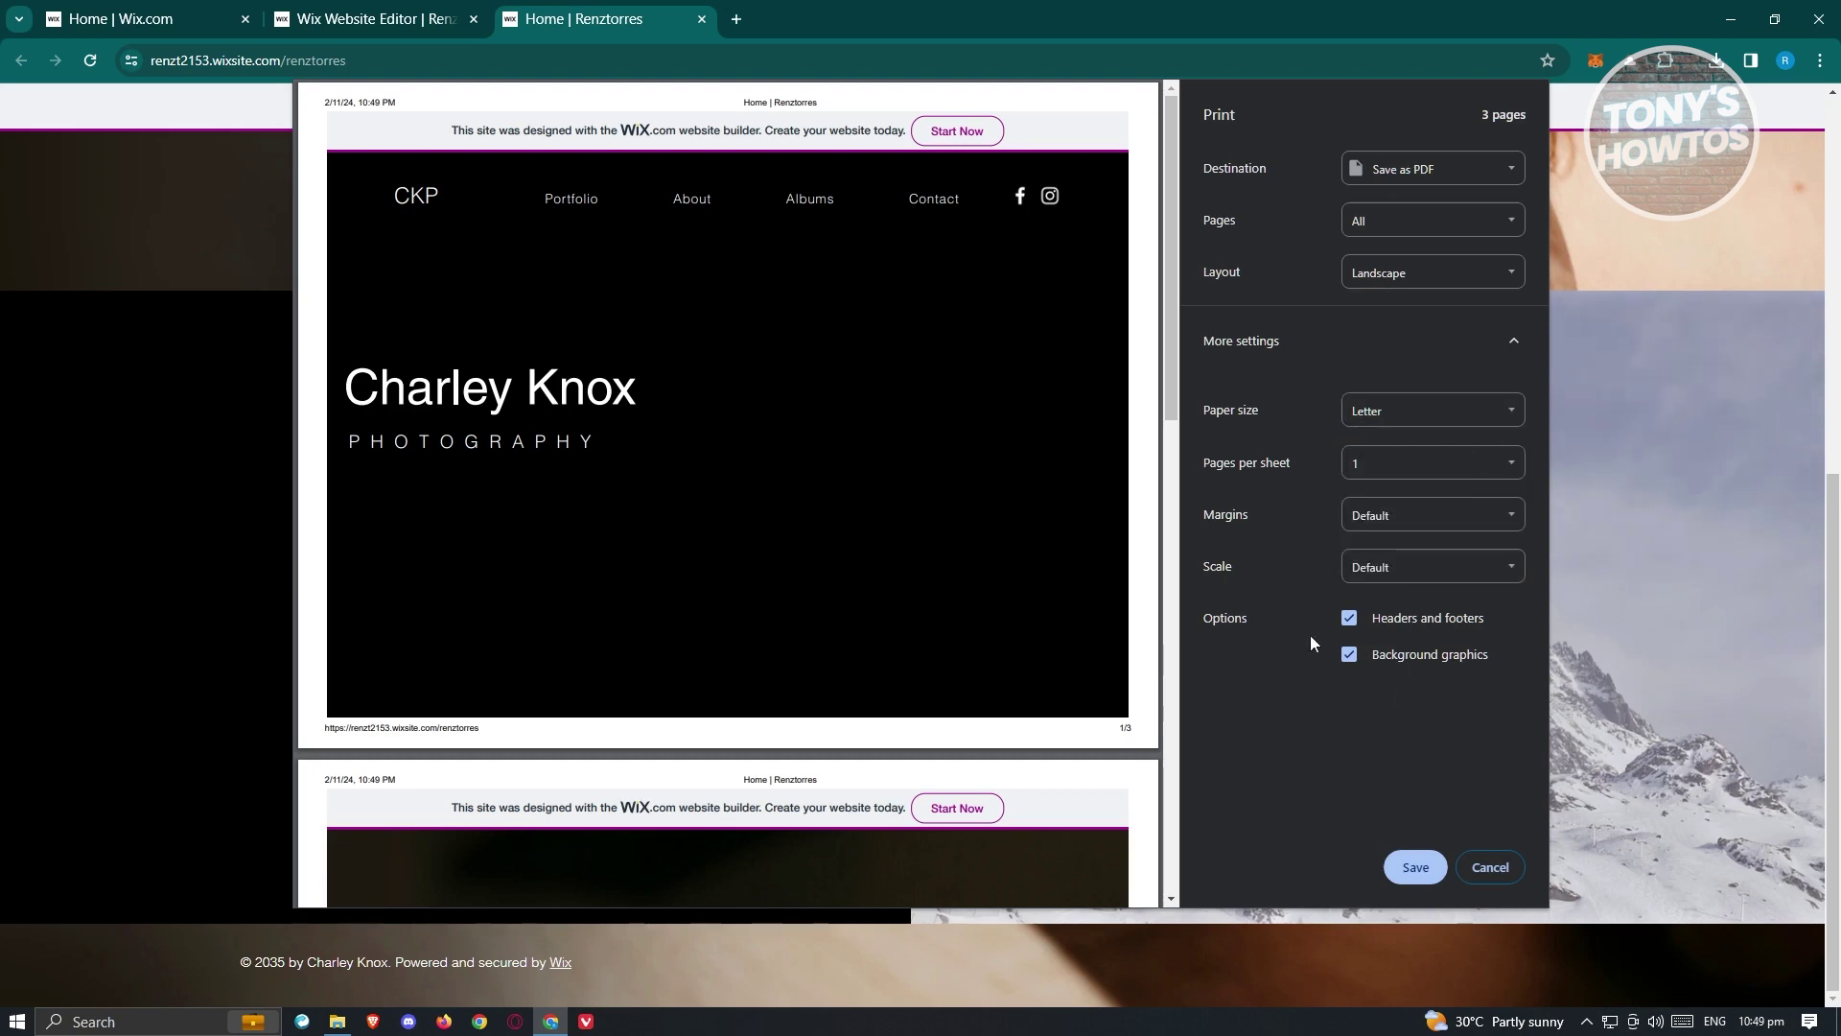
pyautogui.click(1409, 874)
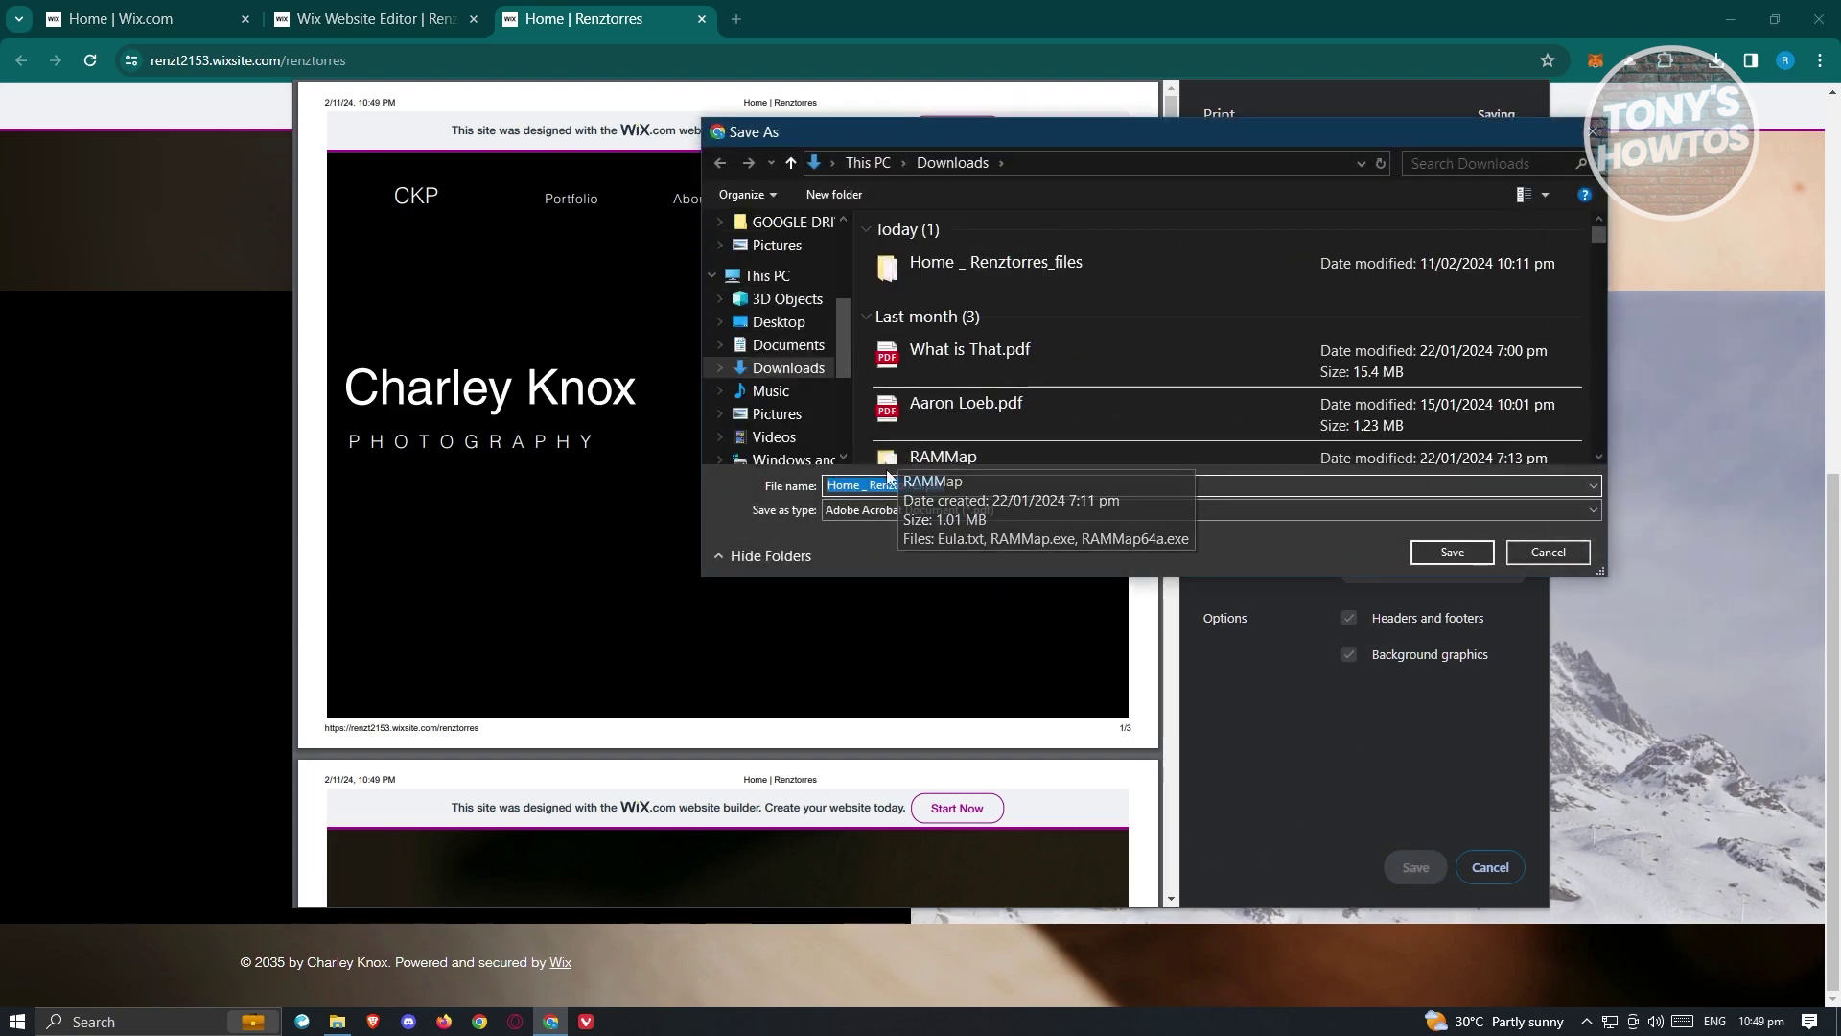
# - Save Home _ Renztorres.pdf into Downloads and check it in the recent downloads list
pyautogui.click(1469, 558)
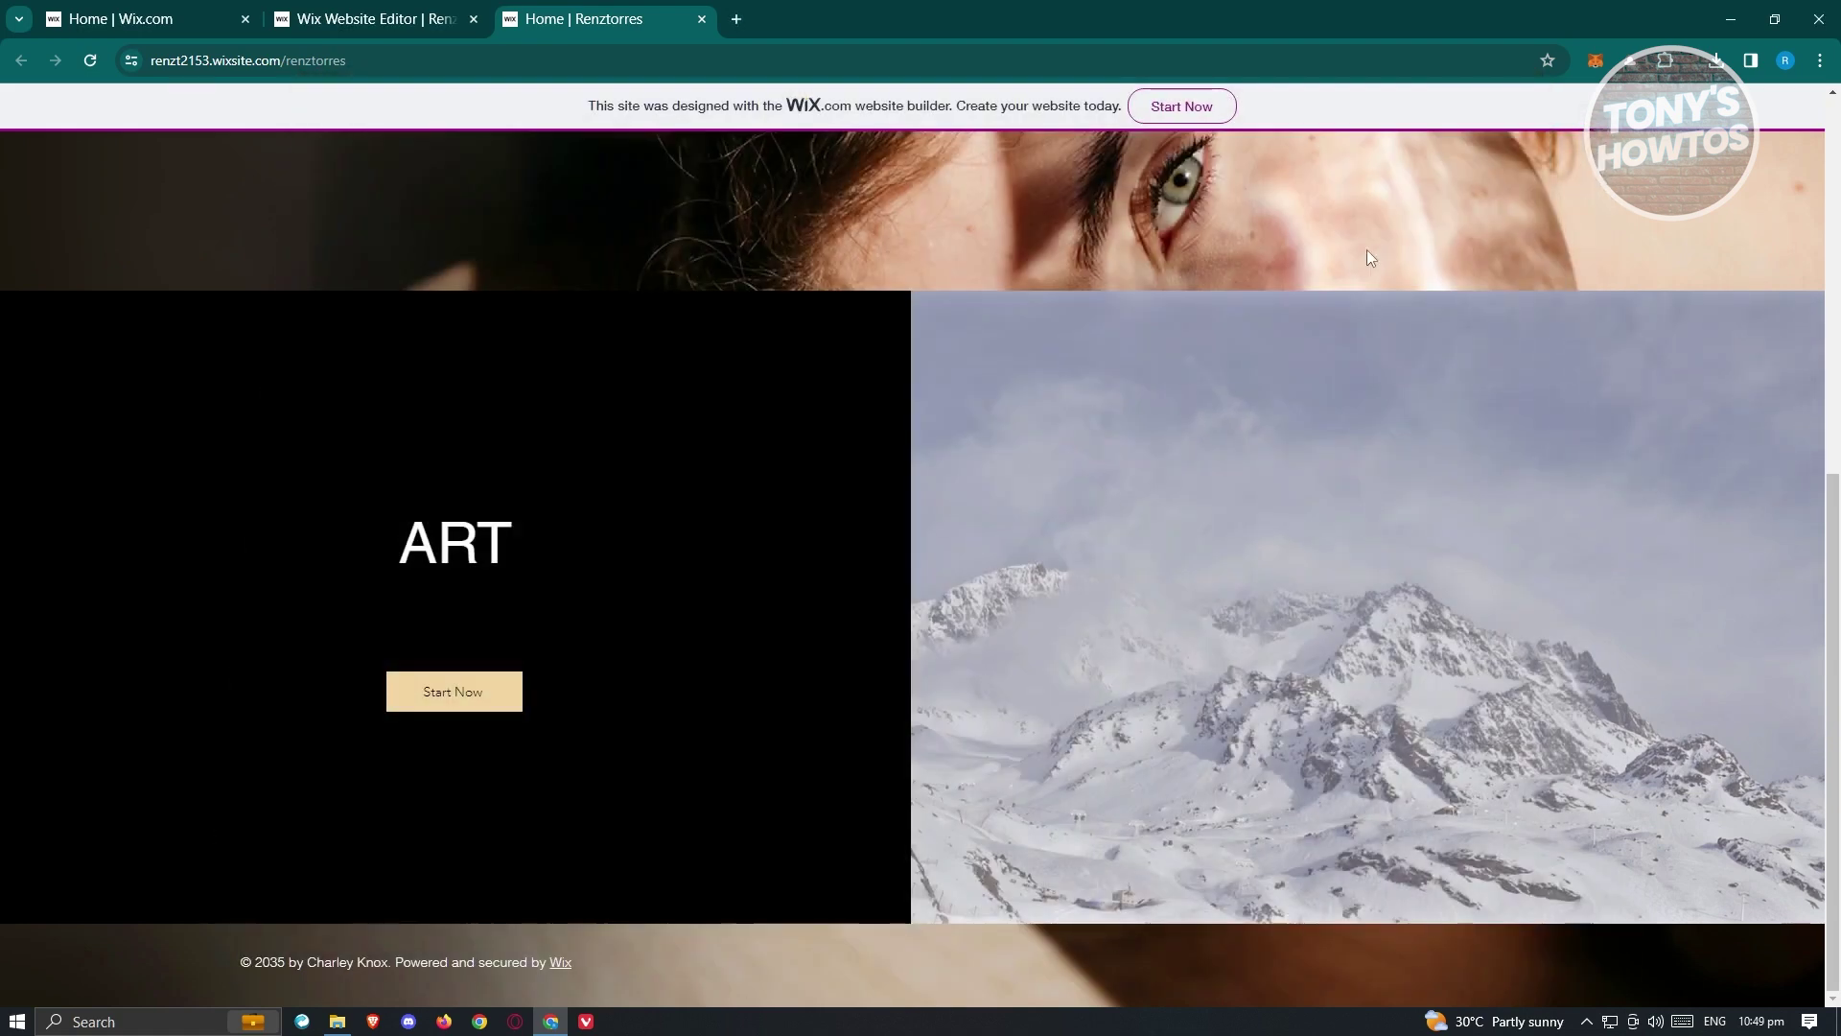
pyautogui.click(1717, 62)
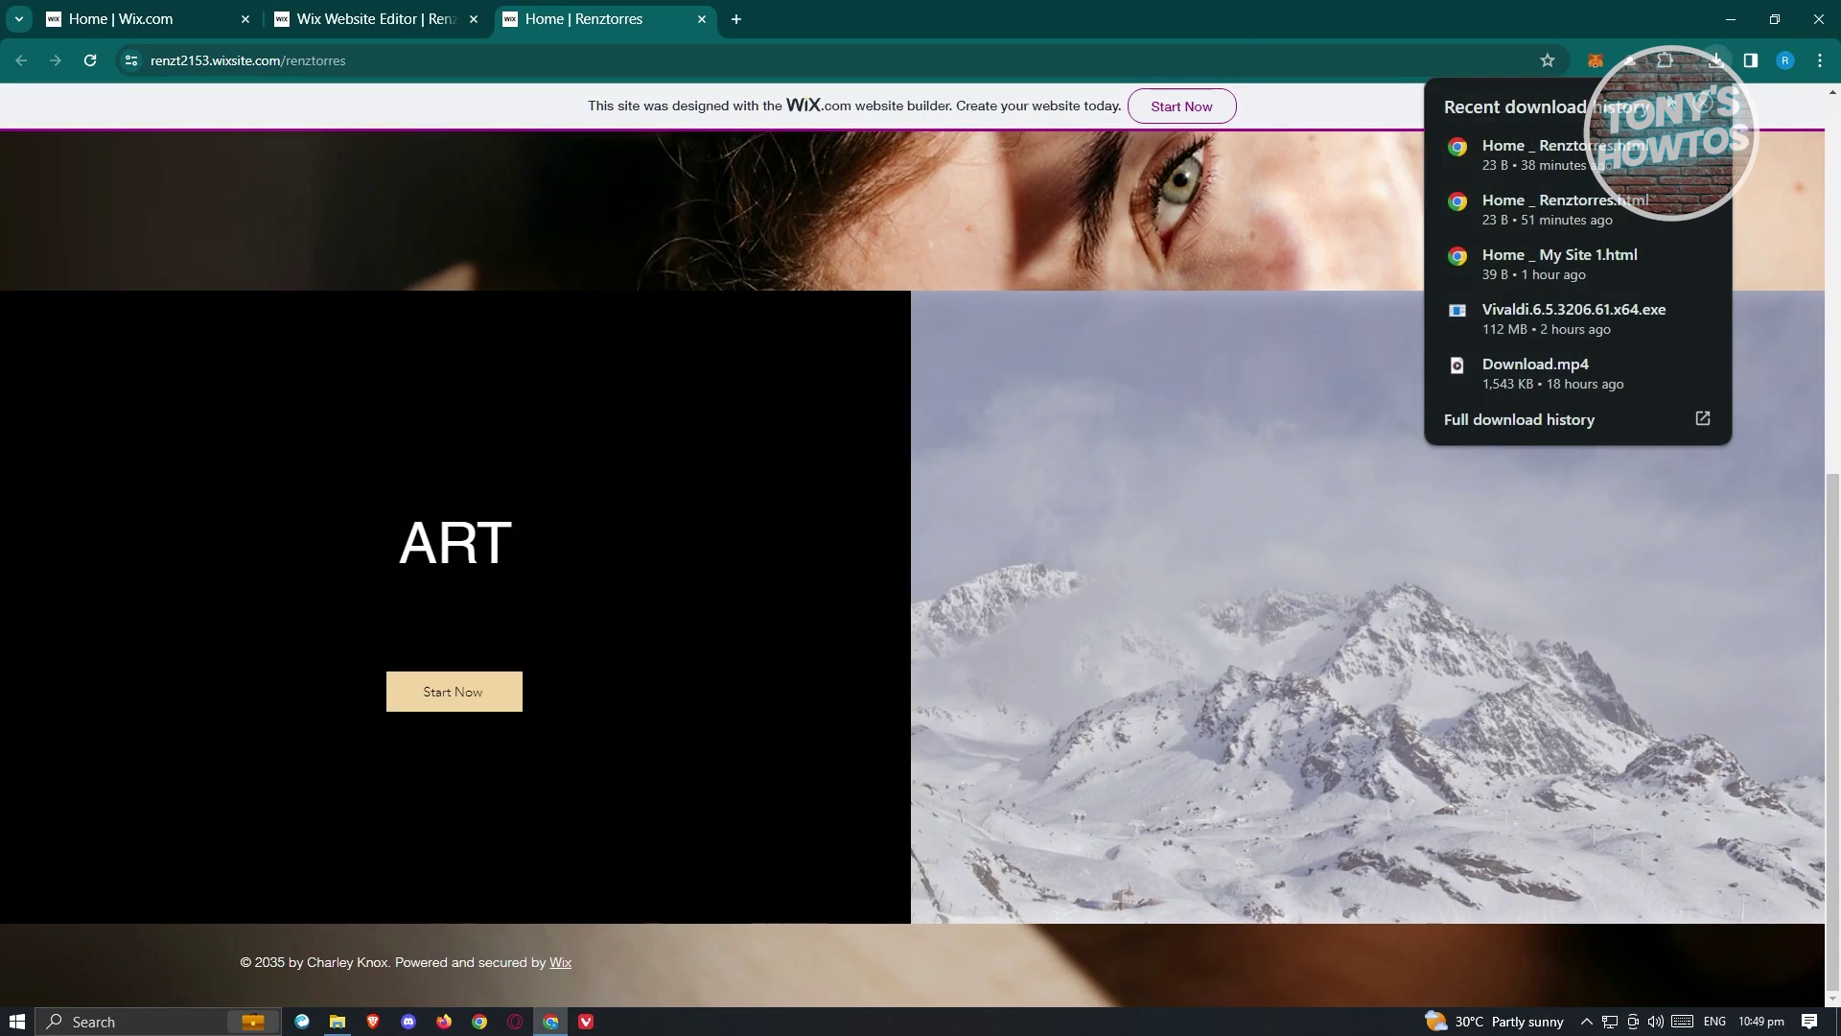
pyautogui.click(1716, 64)
# - Open Home _ Renztorres.pdf from the Downloads folder in File Explorer
pyautogui.click(334, 1022)
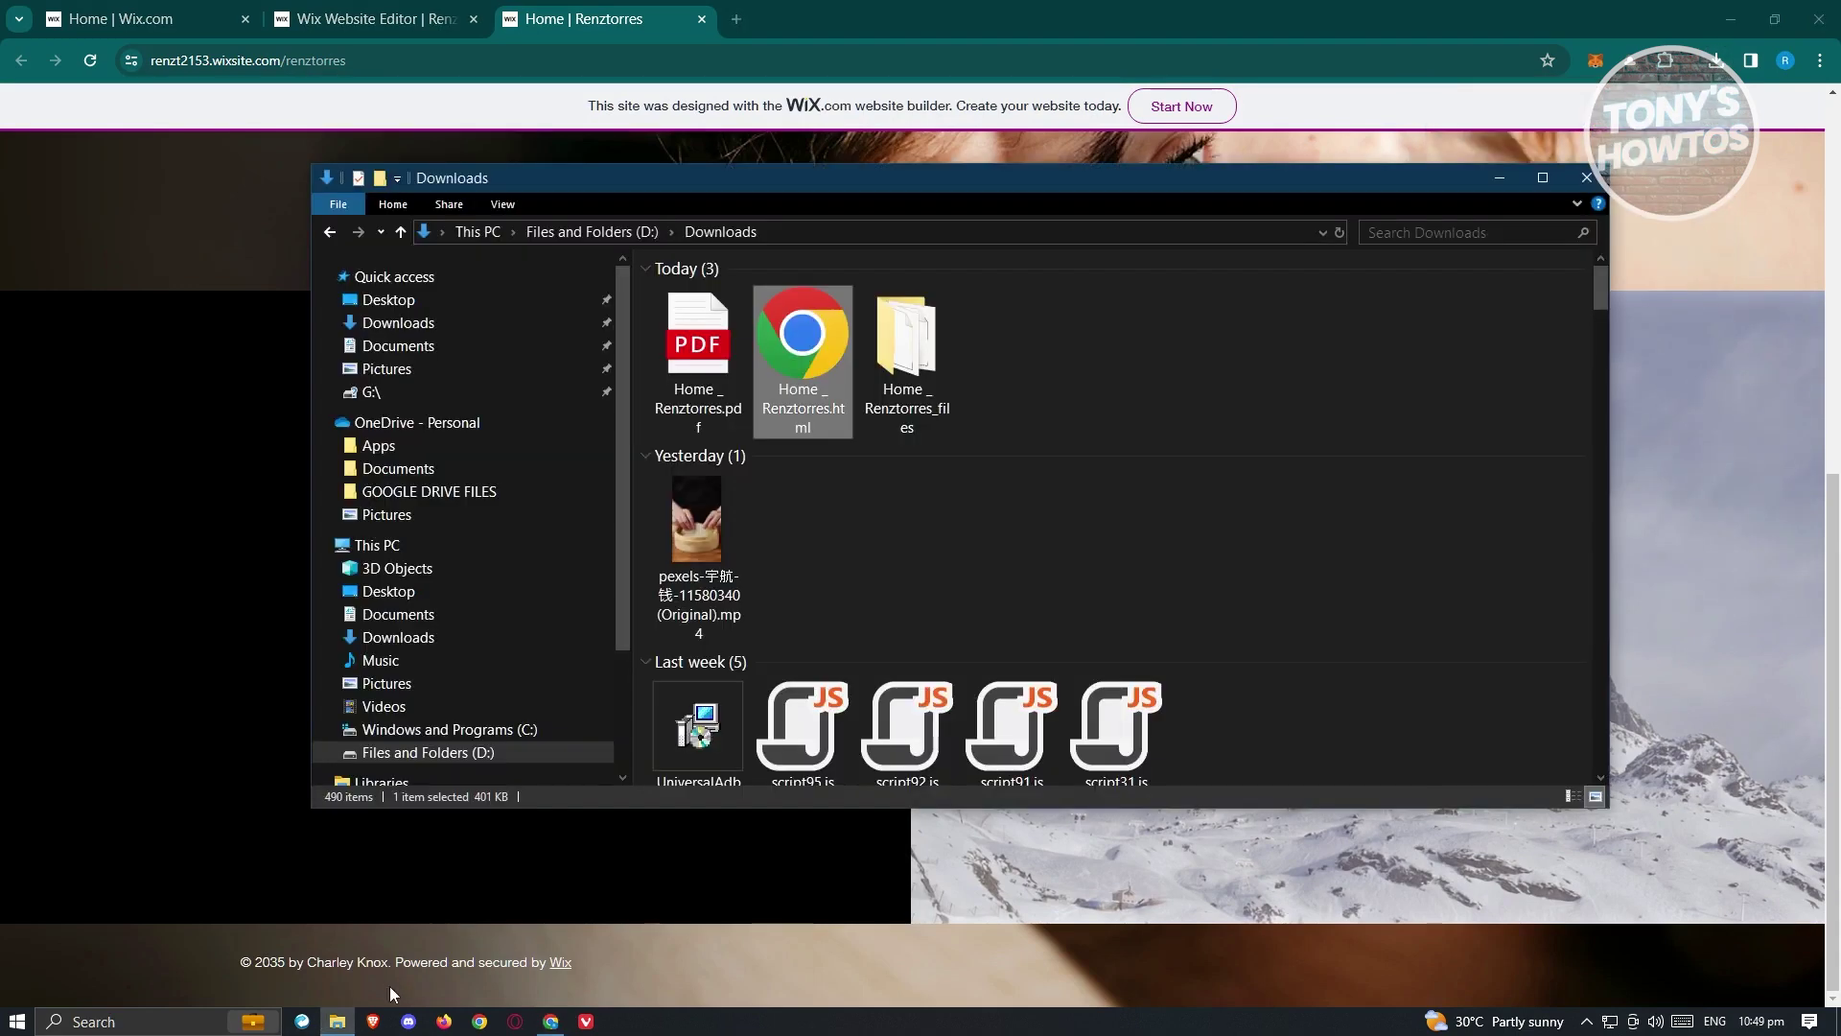
pyautogui.click(736, 334)
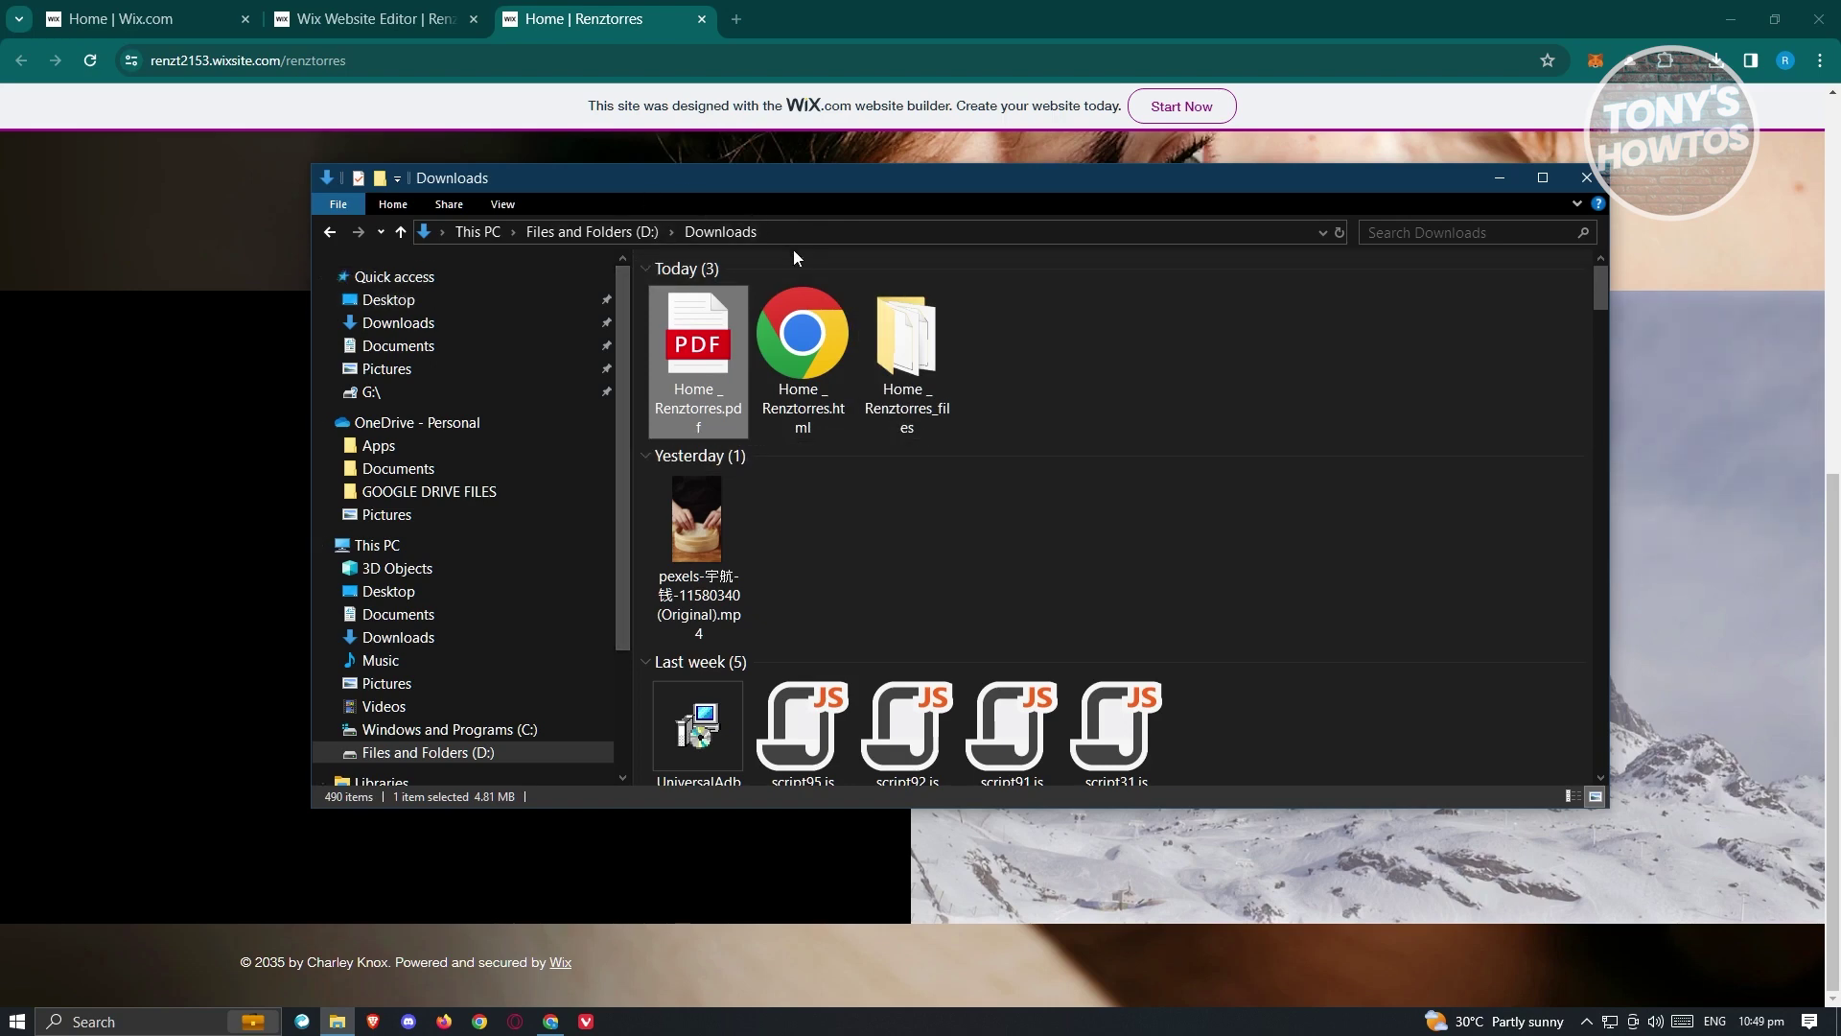
pyautogui.doubleClick(711, 357)
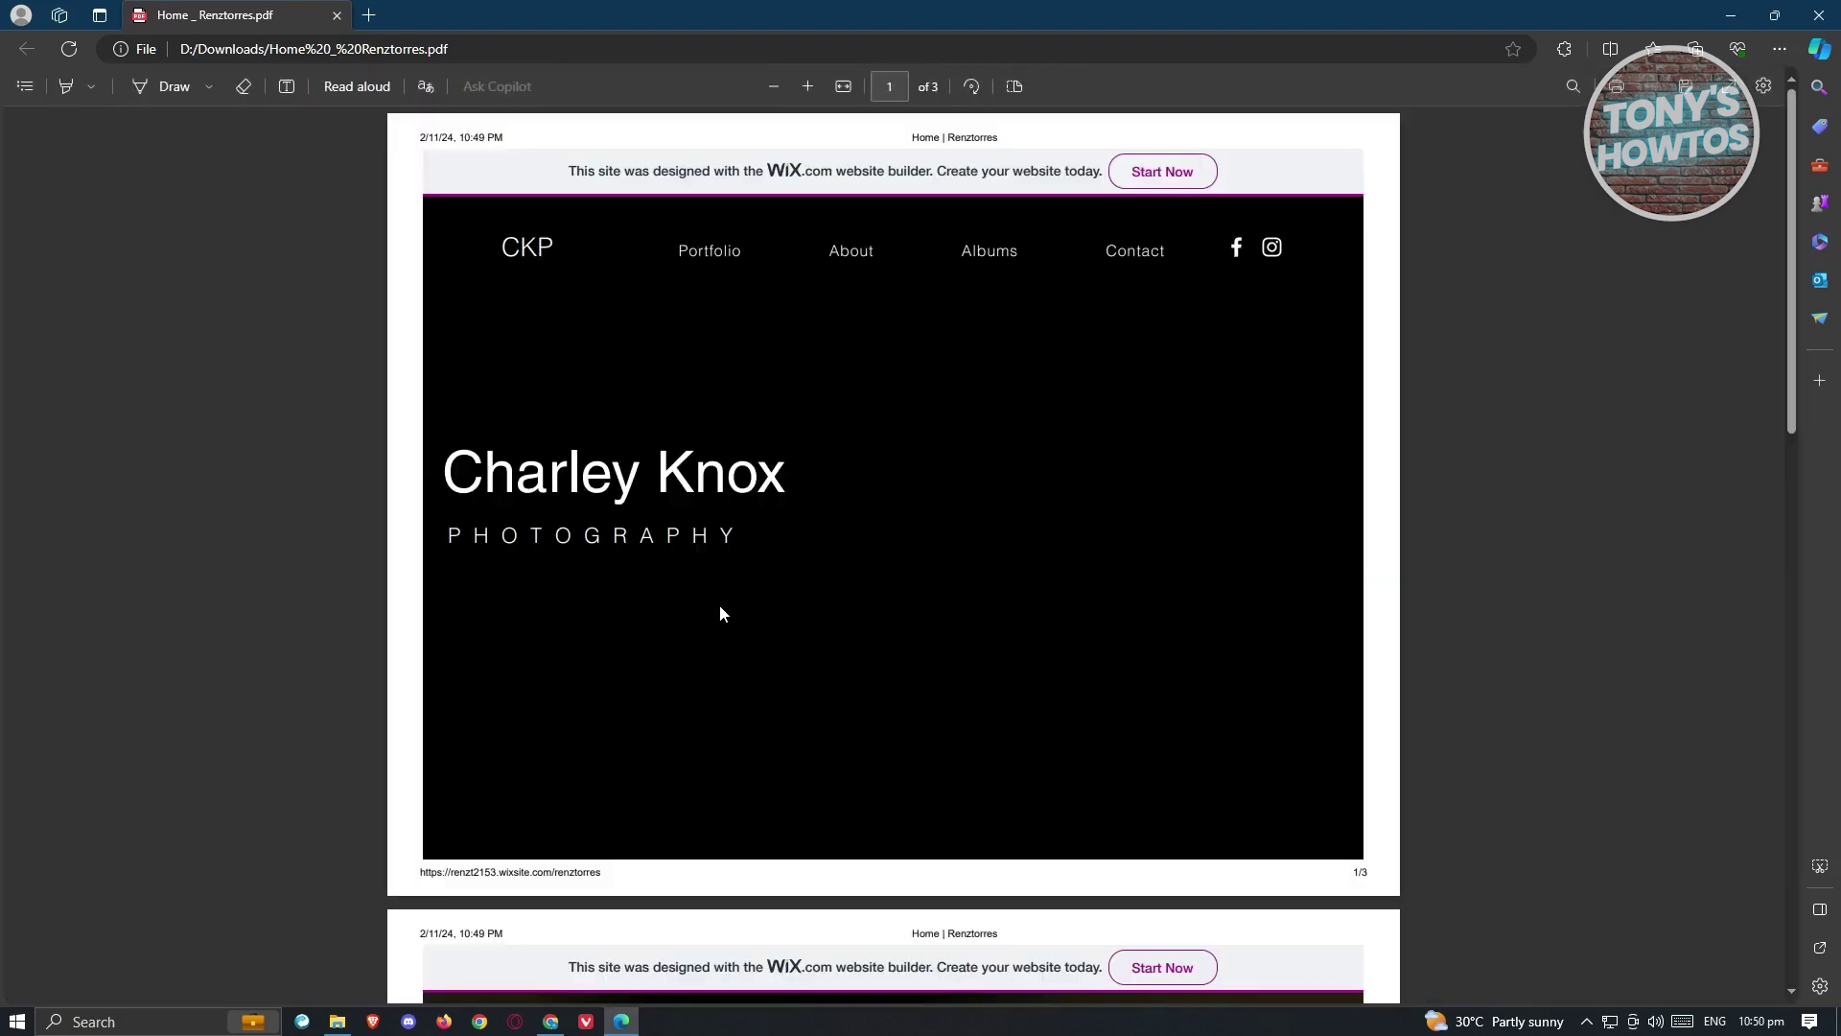
# - Review the three landscape PDF pages in Edge, then return to the live site in Chrome
pyautogui.scroll(-15, 721, 614)
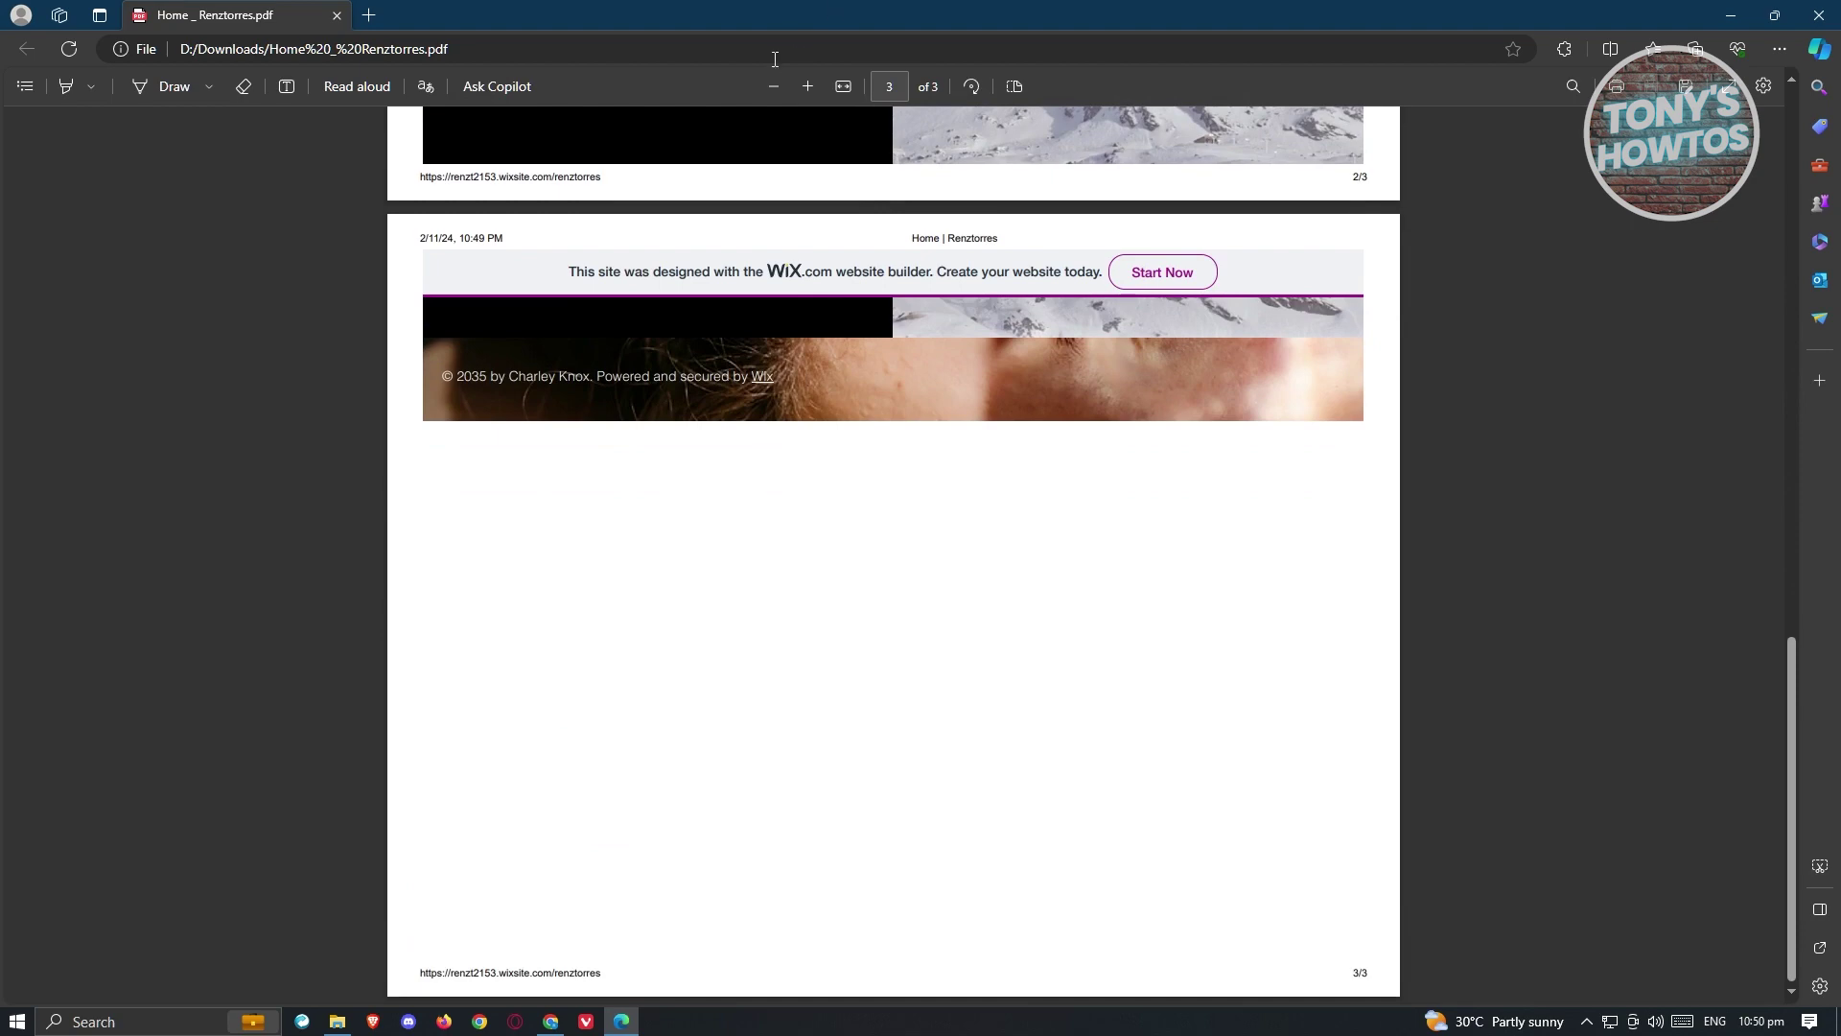
pyautogui.scroll(15, 729, 599)
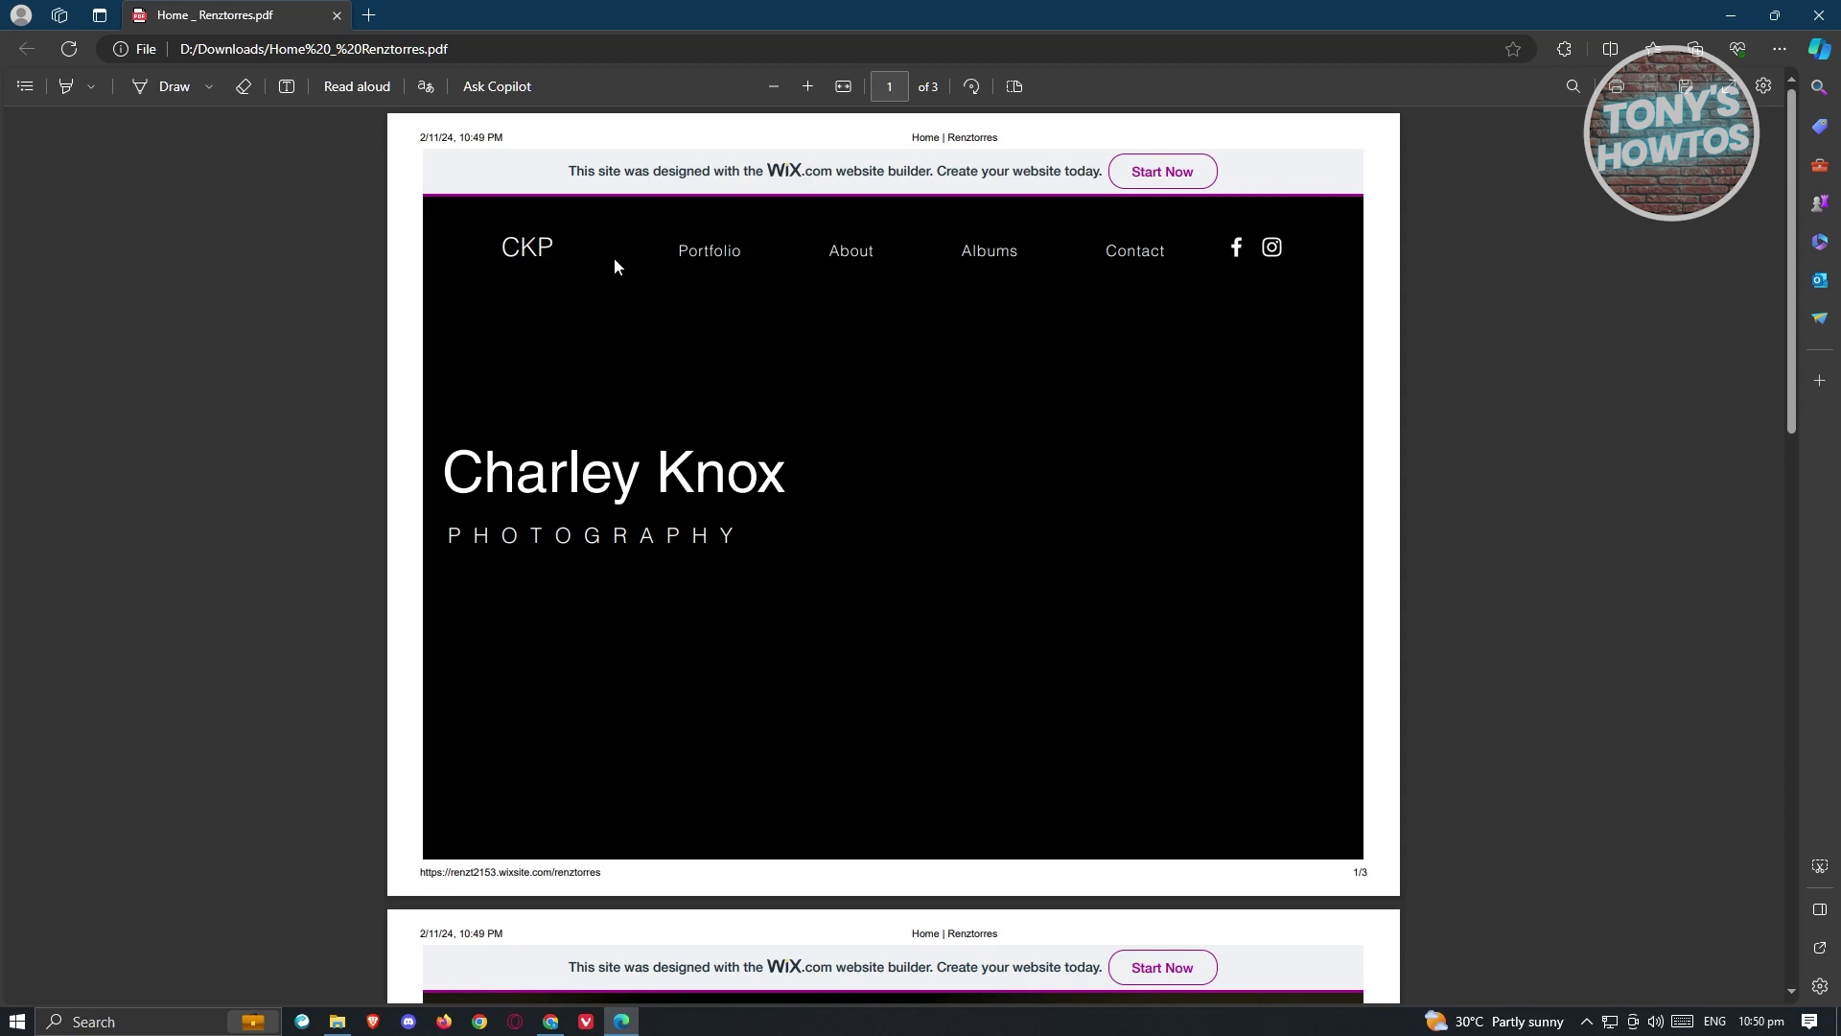
pyautogui.scroll(-2, 824, 499)
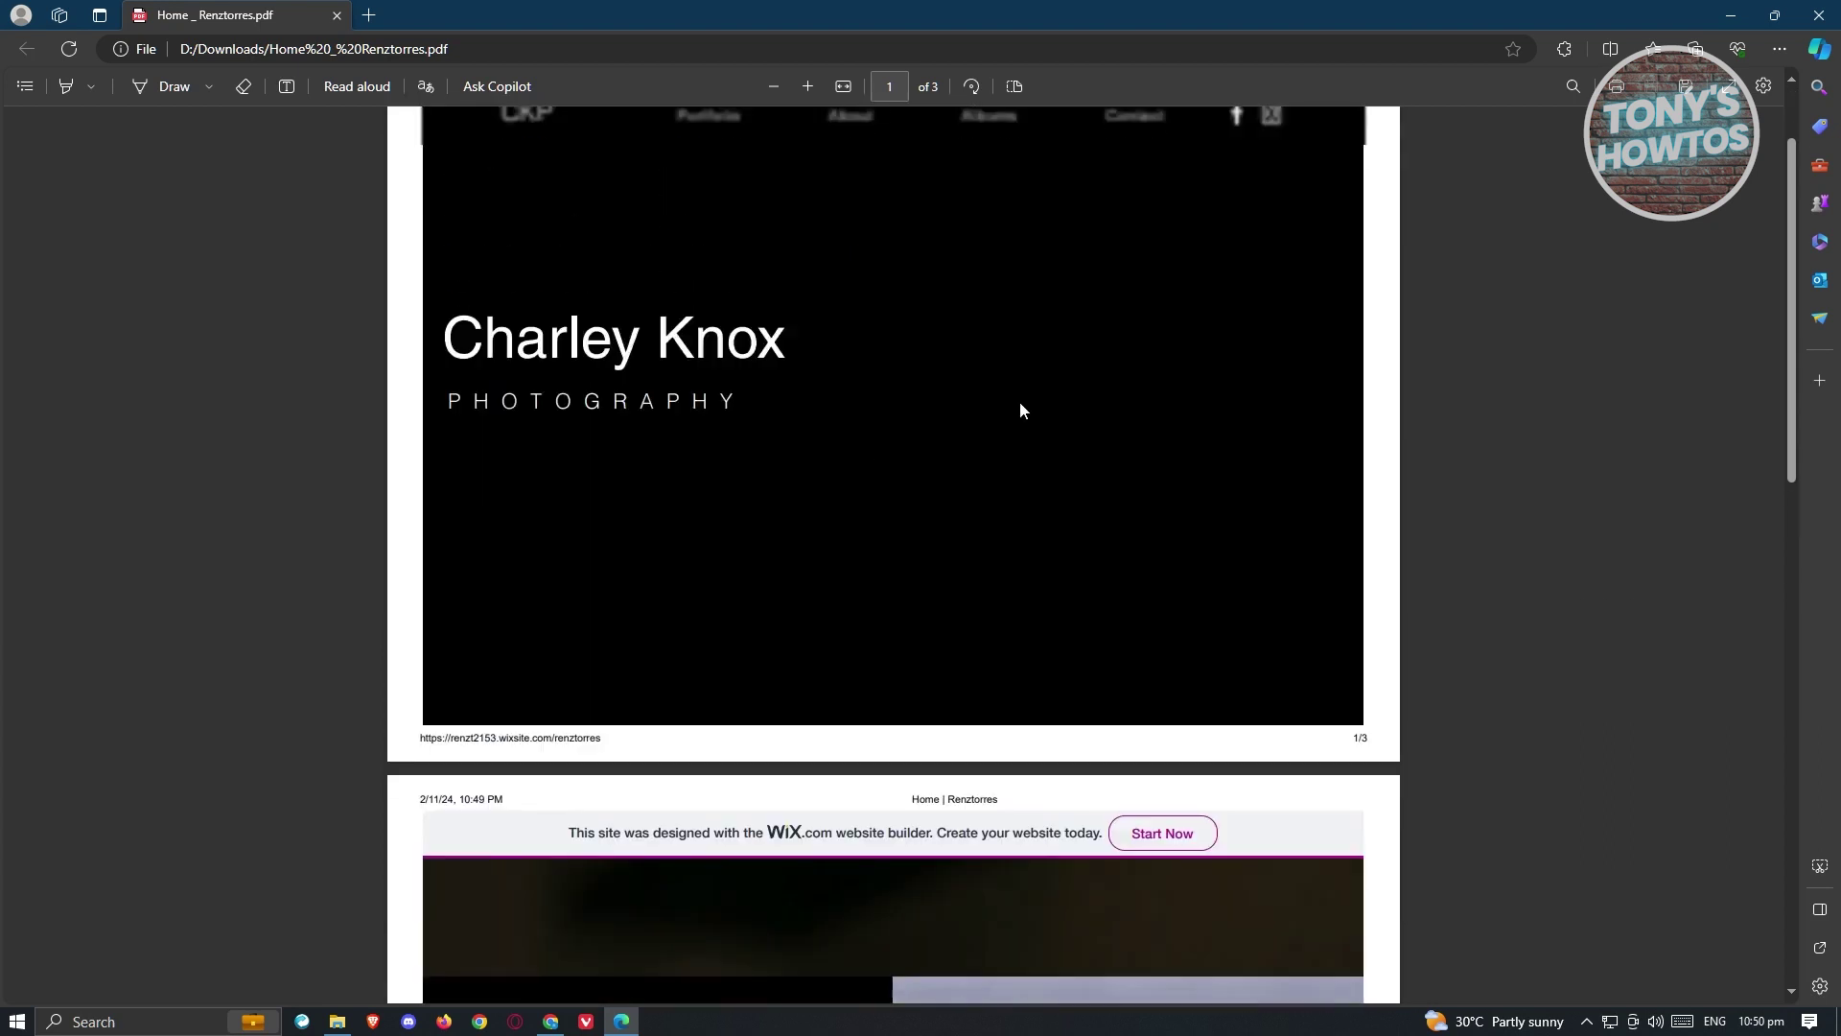
pyautogui.scroll(2, 1019, 441)
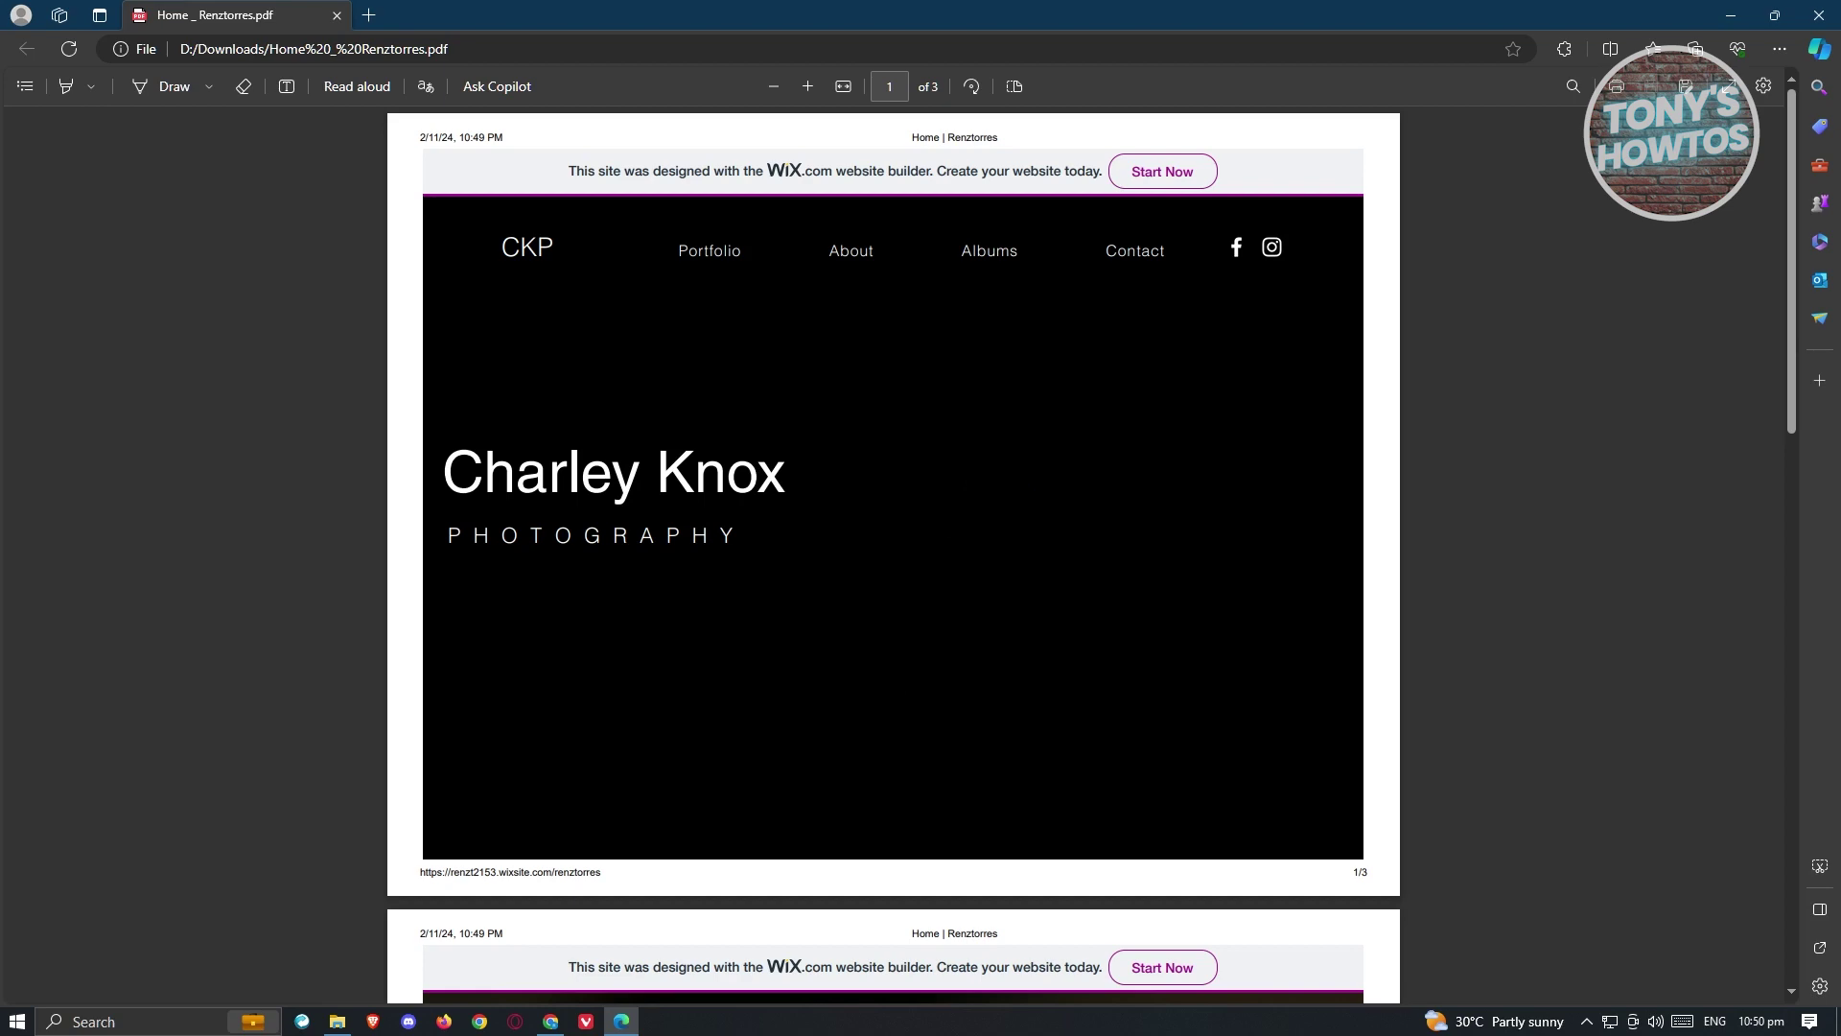
pyautogui.click(545, 1023)
pyautogui.scroll(7, 733, 660)
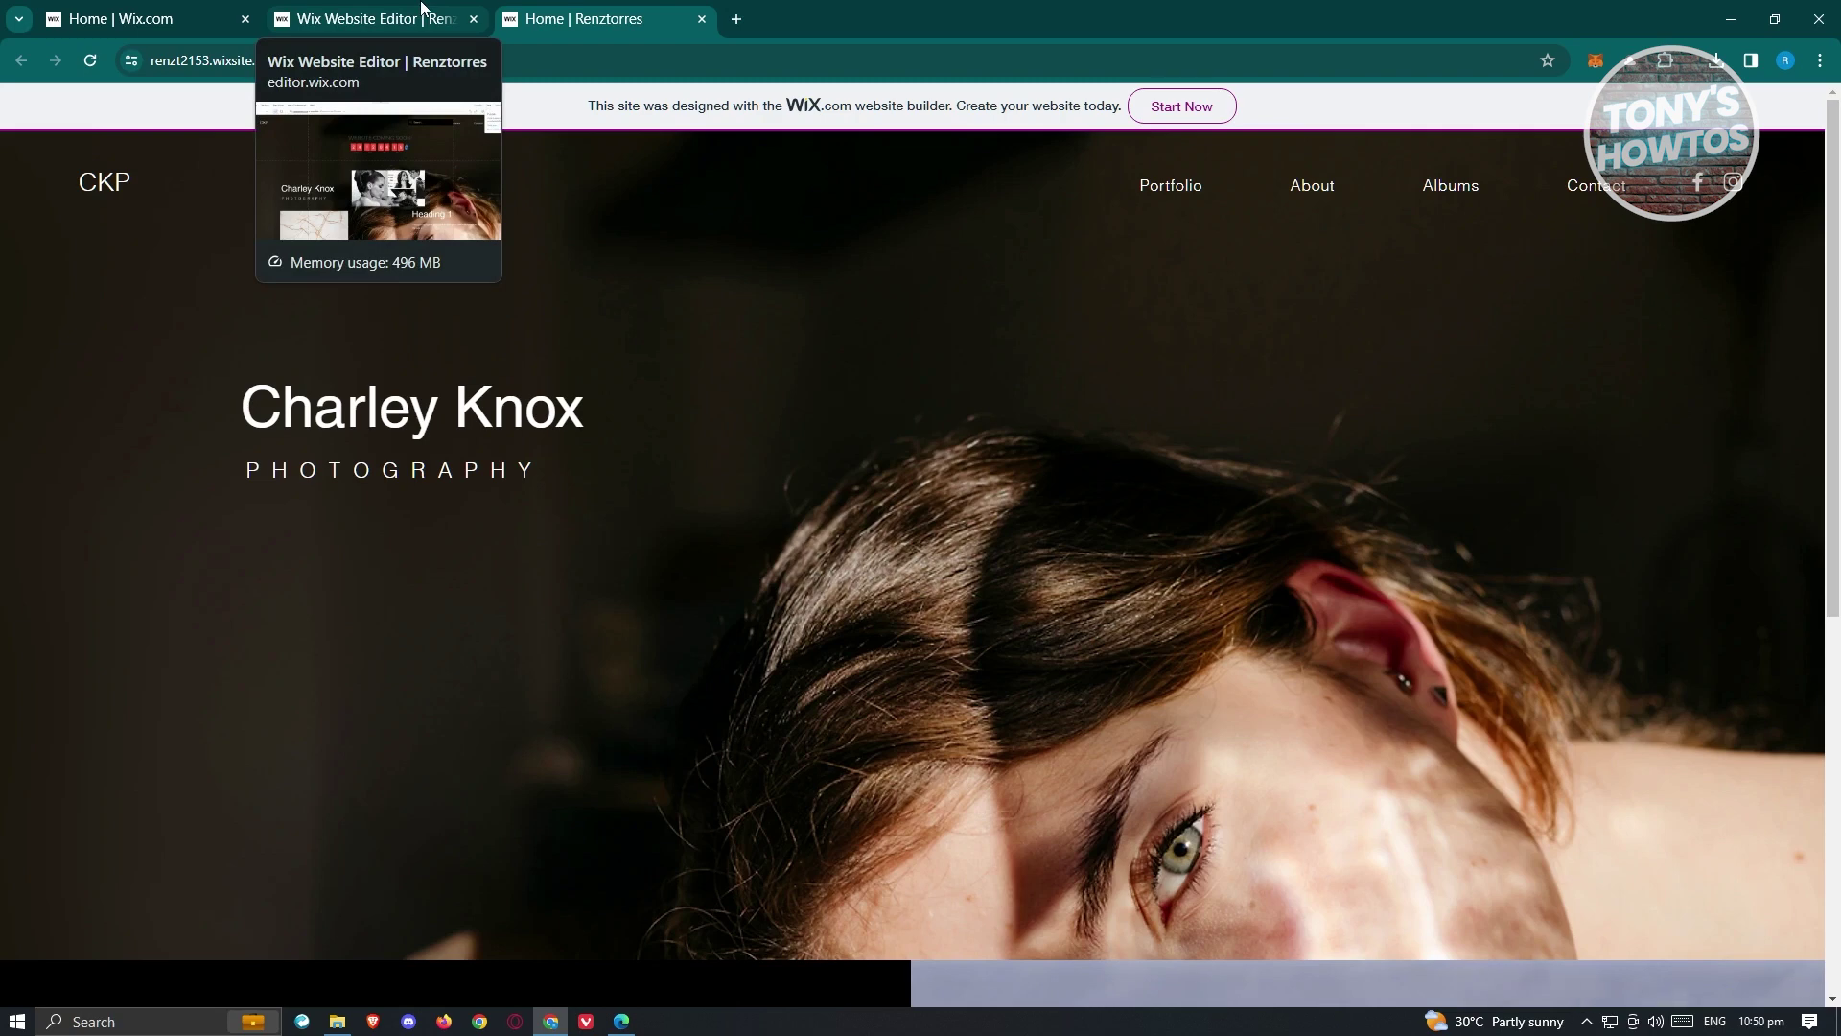
# - Switch to the Home | Wix.com tab to show the Wix dashboard
pyautogui.click(175, 11)
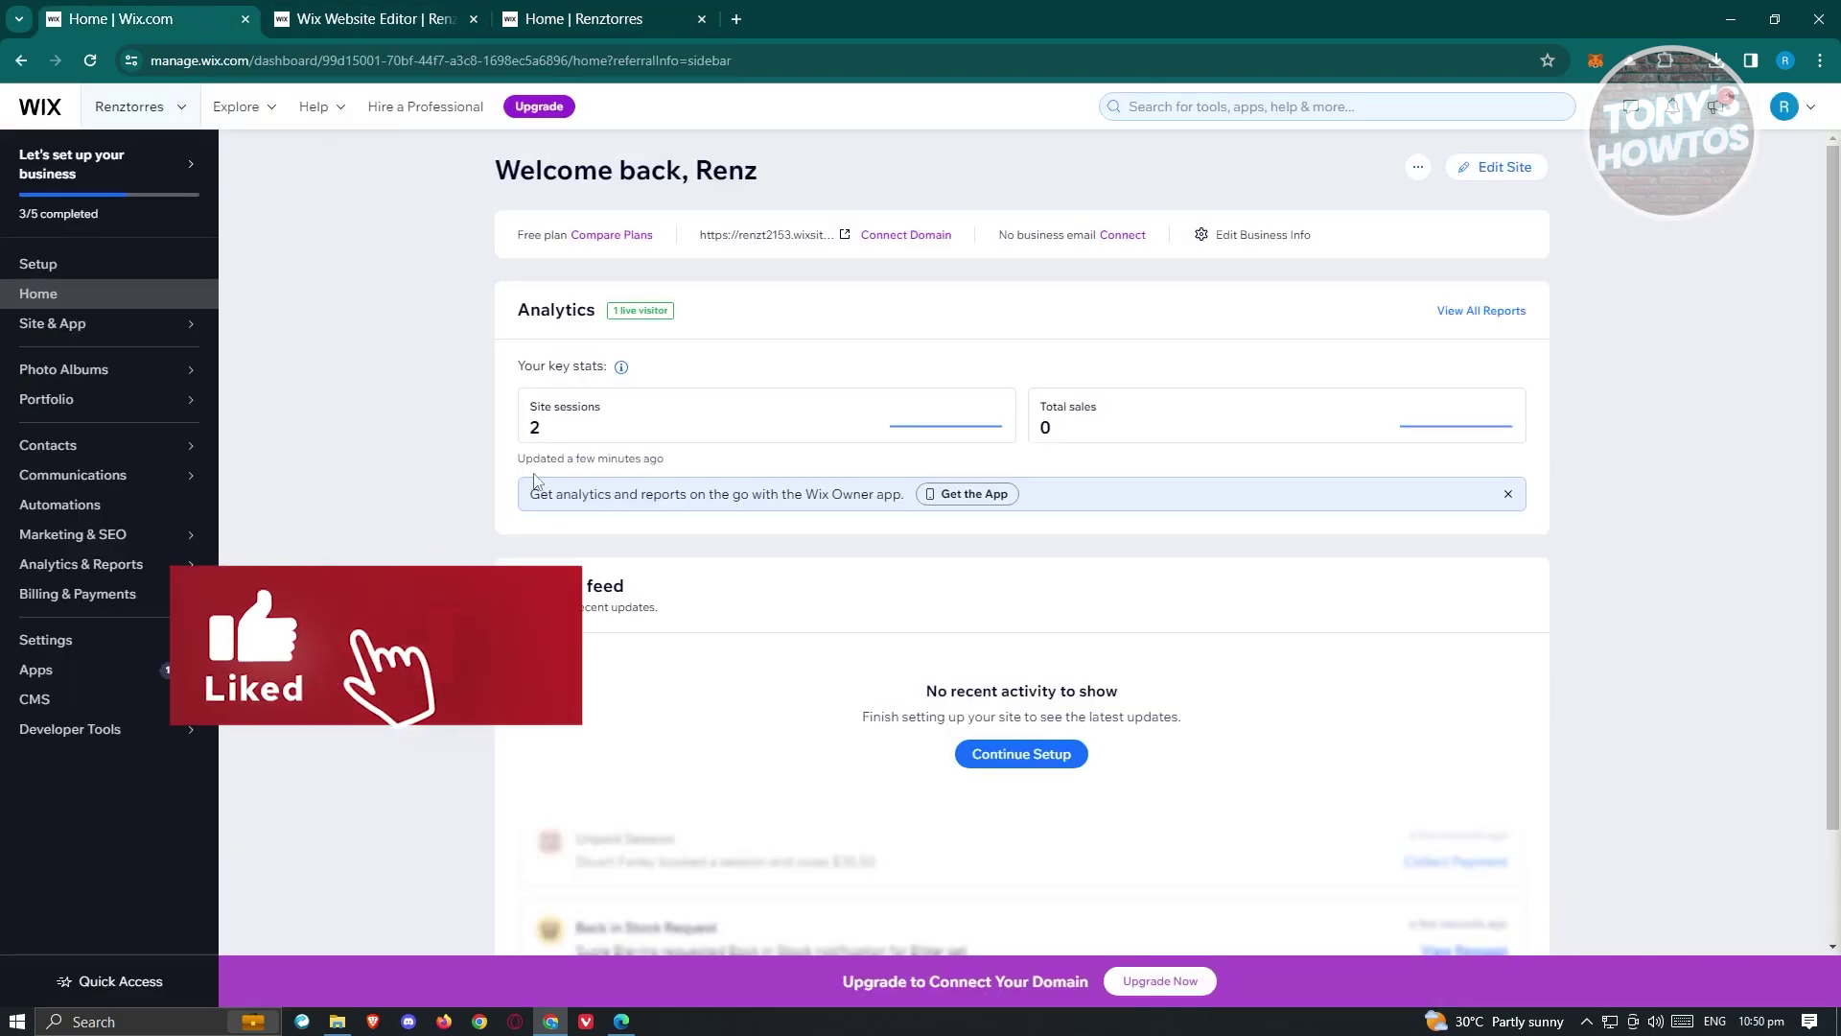